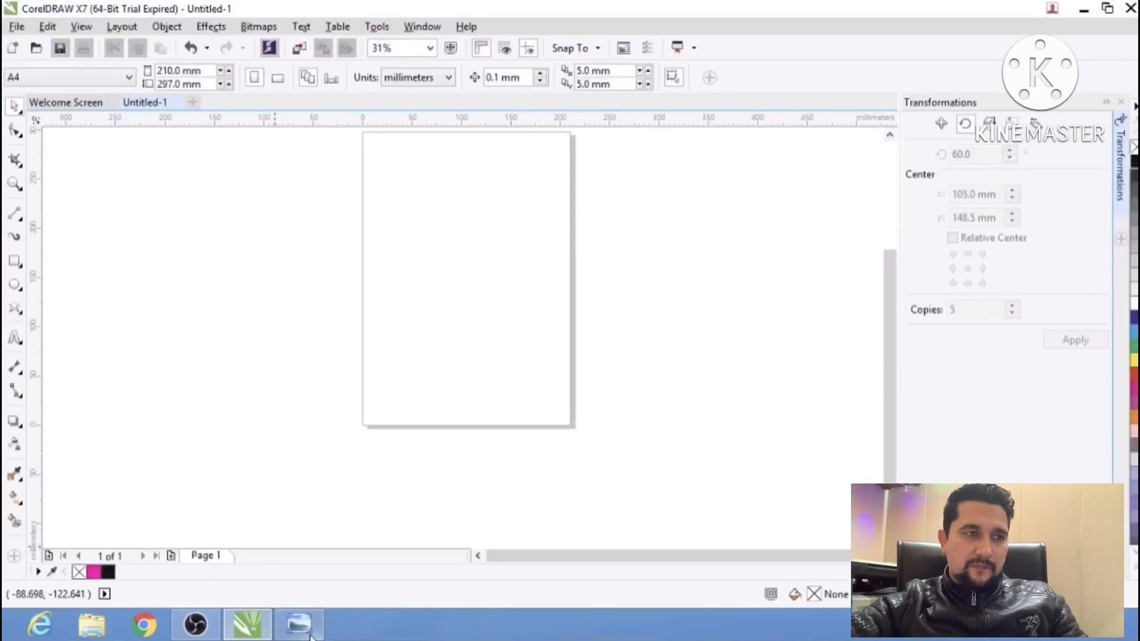
Switch to the reference photo of the geometric pattern and examine how the woven bands surround the lowest six-pointed star.
{"action": "key", "text": "alt+Tab"}
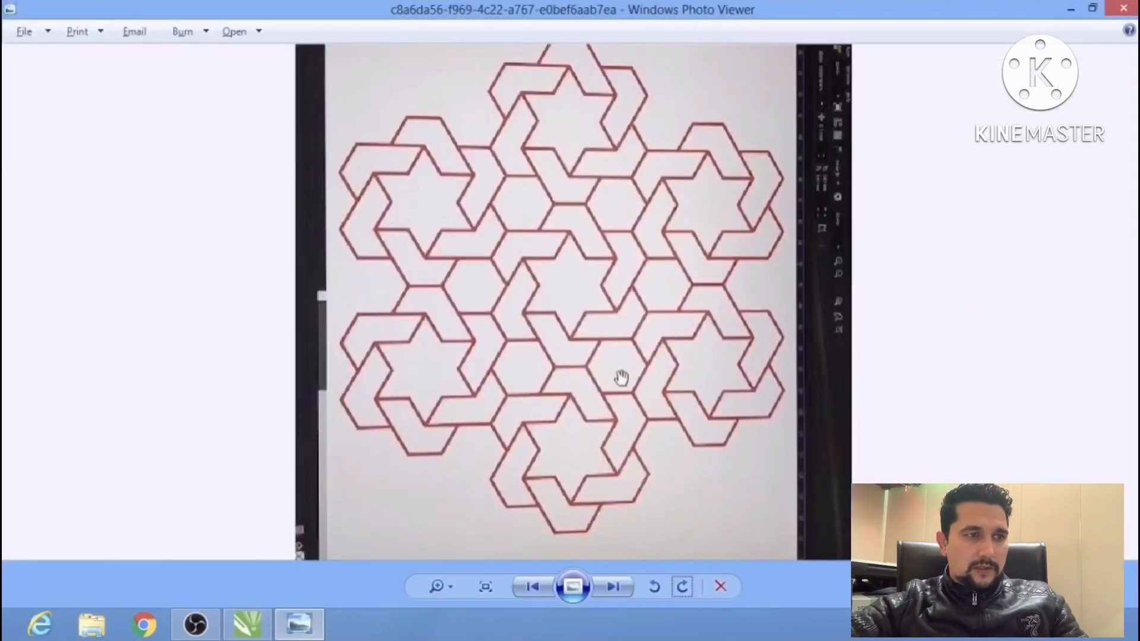
{"action": "scroll", "coordinate": [574, 225], "scroll_direction": "up", "scroll_amount": 1}
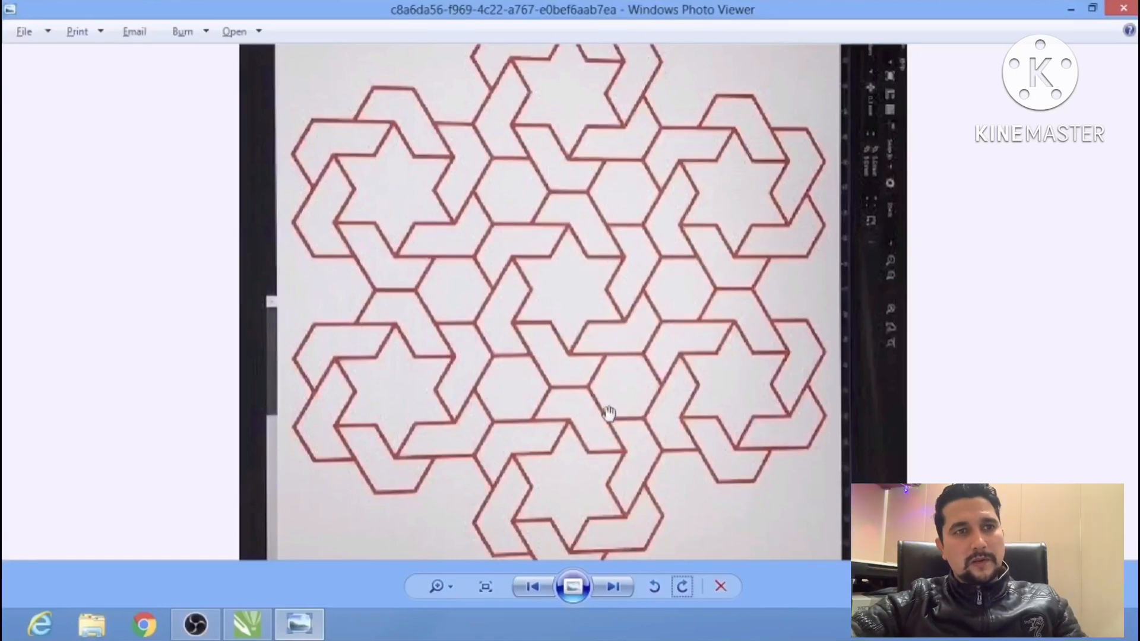
{"action": "scroll", "coordinate": [609, 434], "scroll_direction": "up", "scroll_amount": 3}
{"action": "left_click_drag", "start_coordinate": [605, 433], "coordinate": [628, 262]}
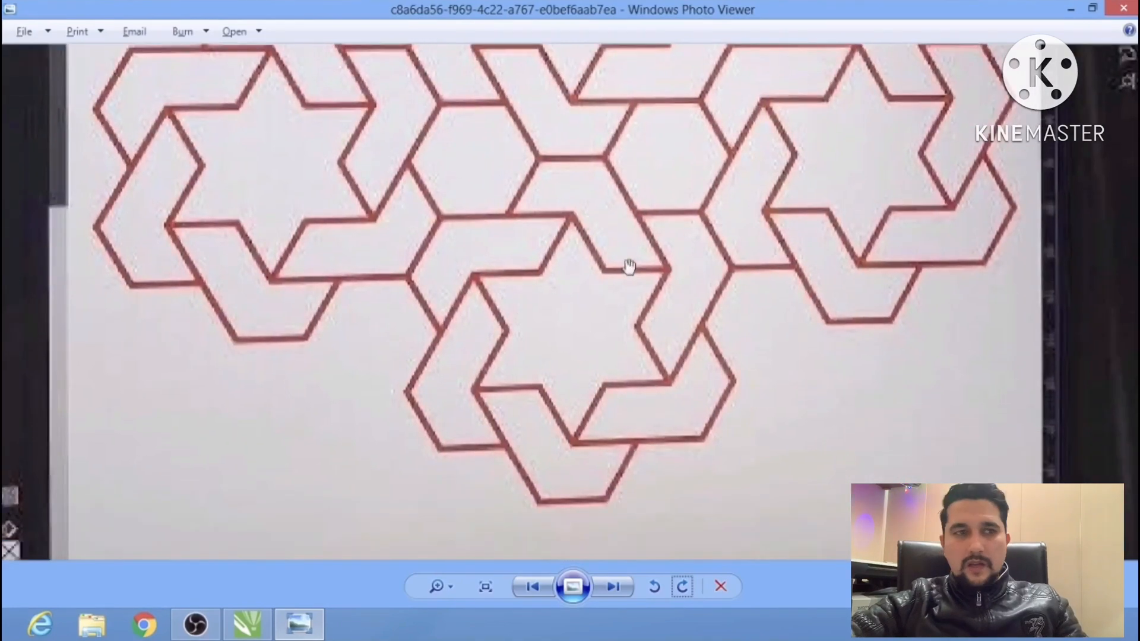
{"action": "scroll", "coordinate": [611, 328], "scroll_direction": "up", "scroll_amount": 2}
{"action": "left_click_drag", "start_coordinate": [669, 315], "coordinate": [651, 288]}
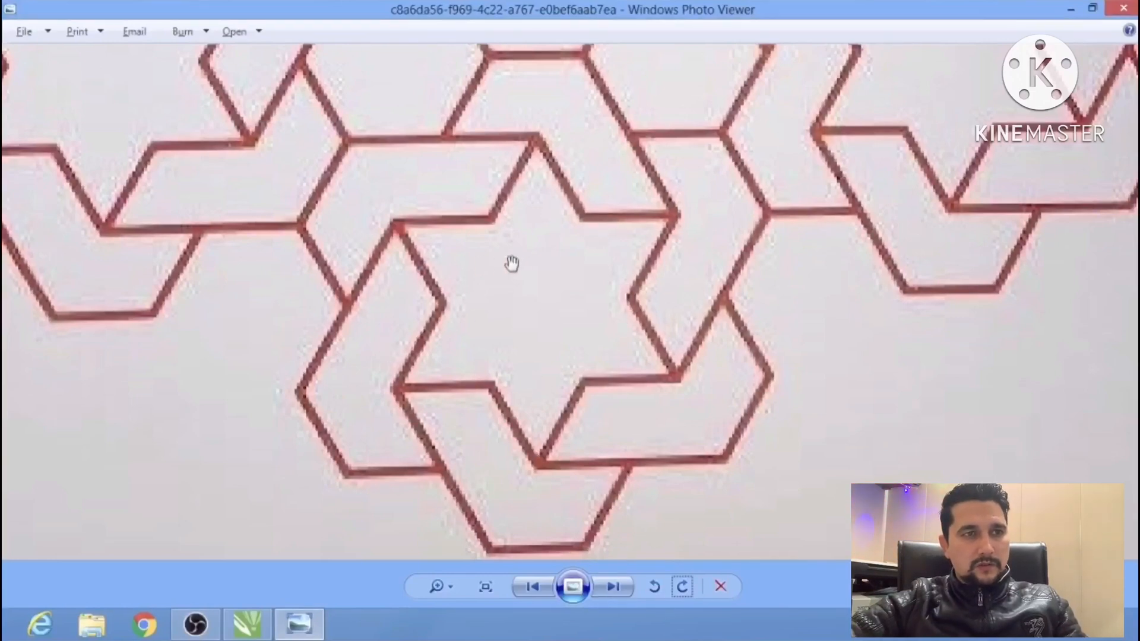
Return to CorelDRAW and draw a six-pointed star about 120 × 139 mm near the middle of the page.
{"action": "key", "text": "alt+Tab"}
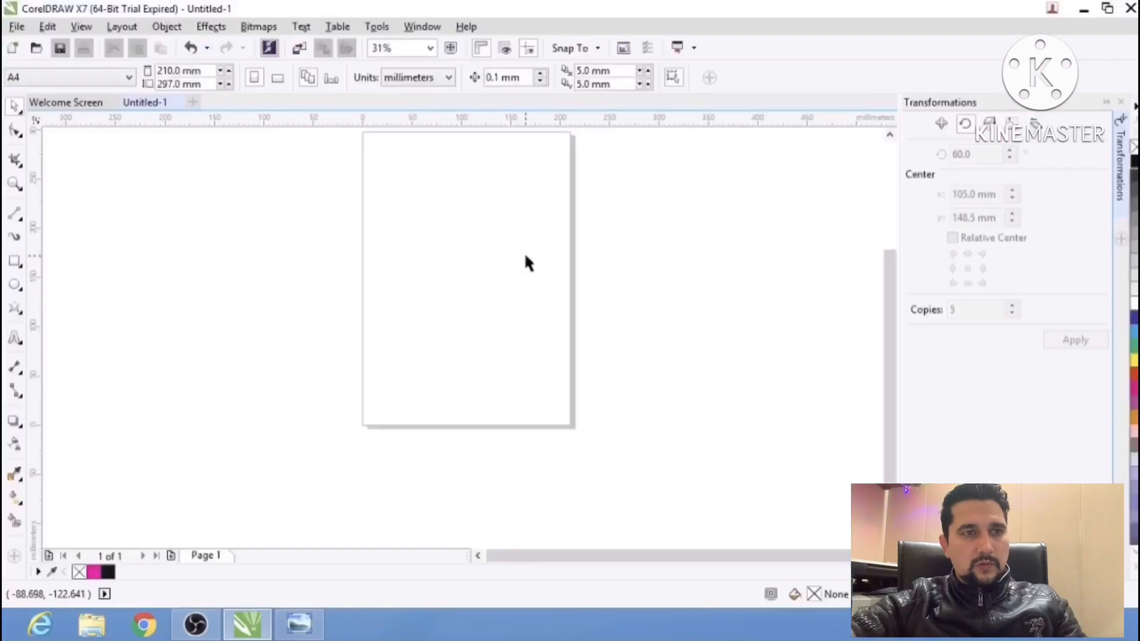
{"action": "left_click", "coordinate": [18, 310]}
{"action": "left_click_drag", "start_coordinate": [416, 213], "coordinate": [537, 353]}
{"action": "left_click", "coordinate": [15, 106]}
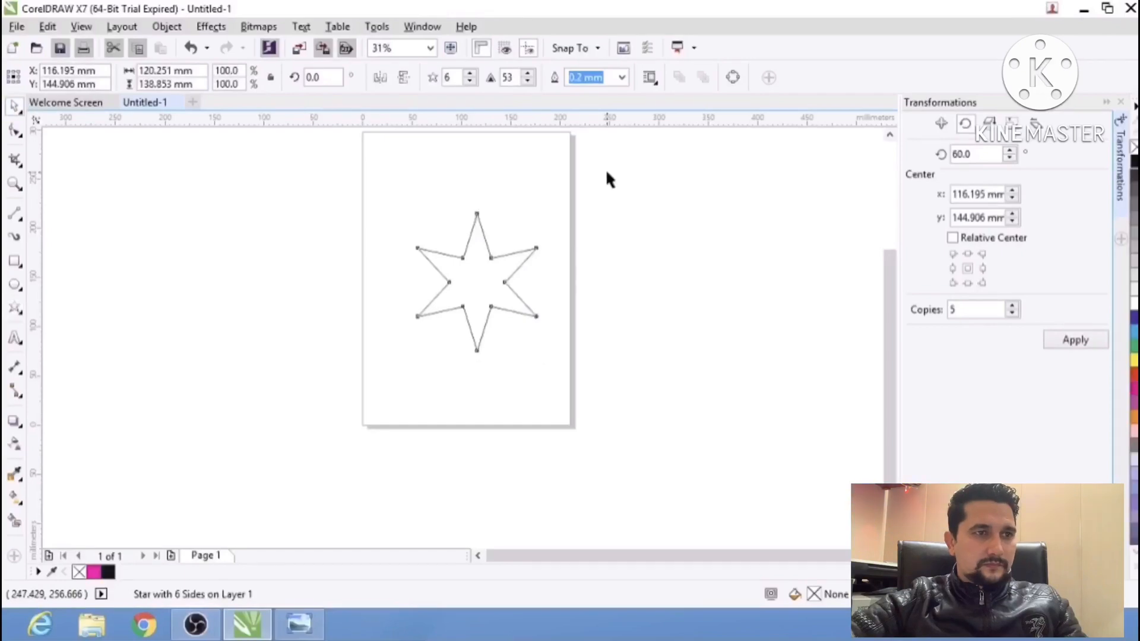
Set the star's number of points to 5.
{"action": "left_click_drag", "start_coordinate": [604, 169], "coordinate": [375, 365]}
{"action": "left_click_drag", "start_coordinate": [455, 78], "coordinate": [396, 79]}
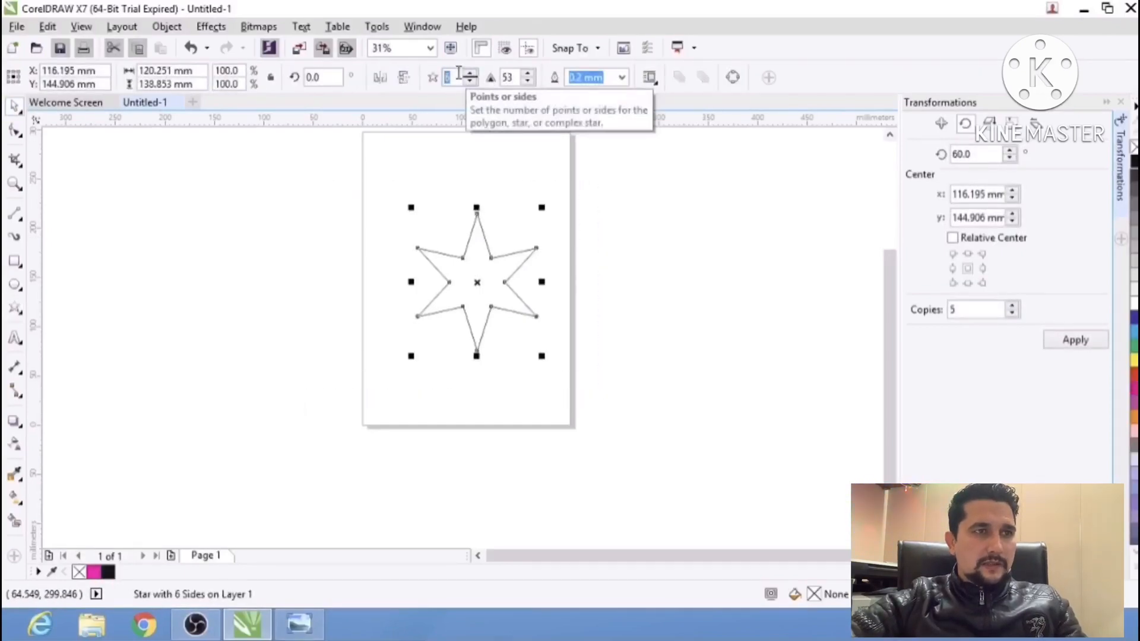
{"action": "type", "text": "5"}
{"action": "key", "text": "Return"}
{"action": "left_click", "coordinate": [557, 203]}
{"action": "left_click_drag", "start_coordinate": [603, 177], "coordinate": [304, 407]}
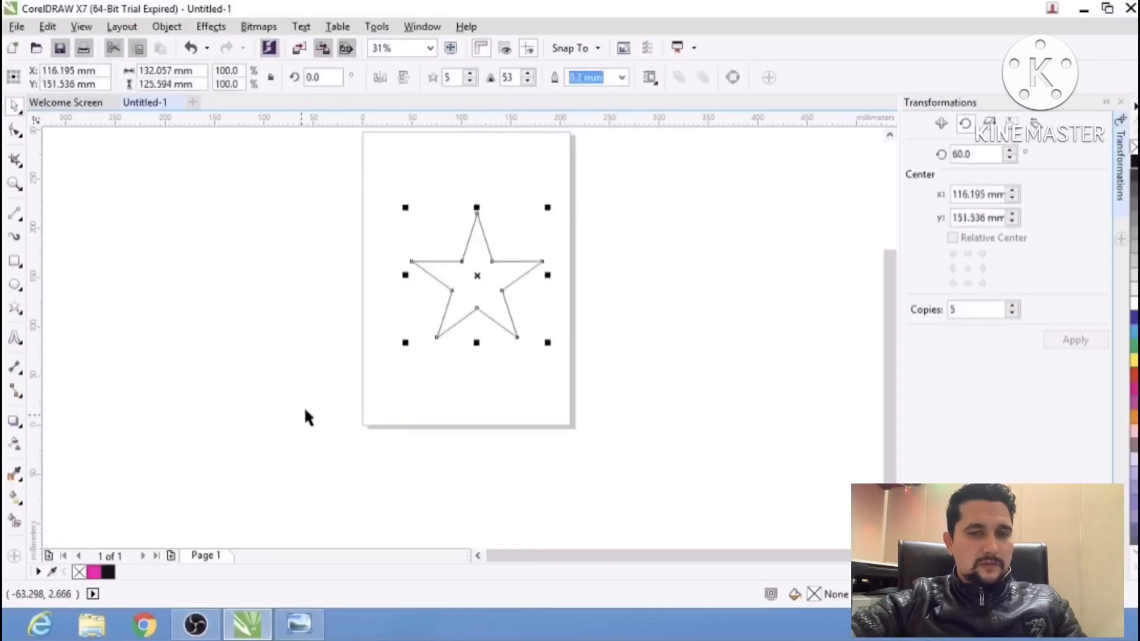
Flip the five-pointed star vertically and set its number of points back to 6.
{"action": "left_click", "coordinate": [404, 77]}
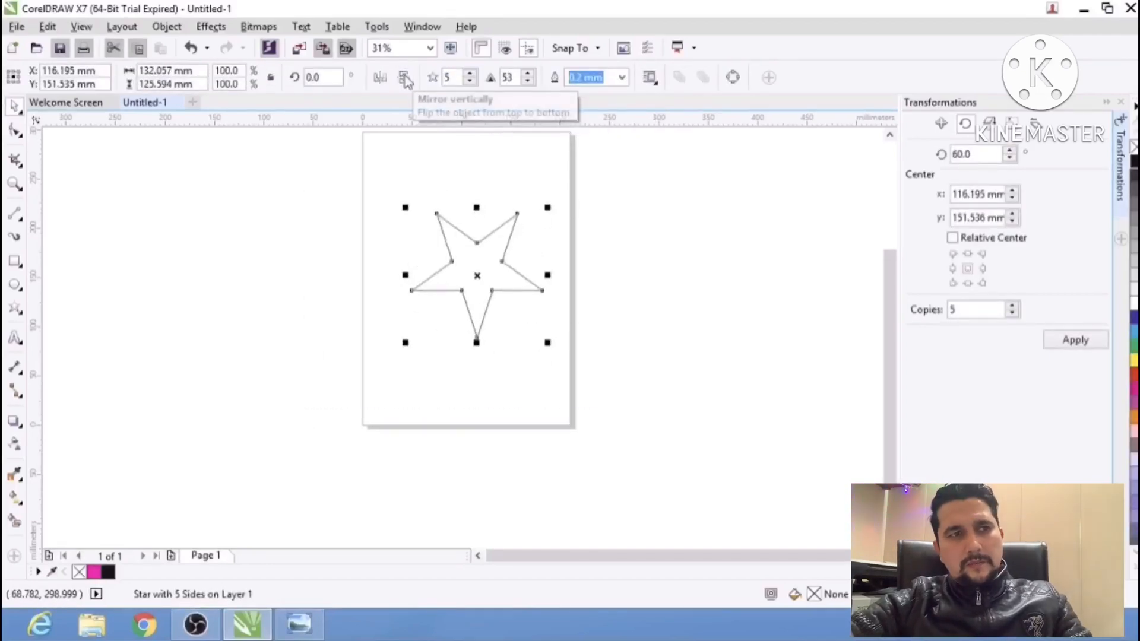
{"action": "type", "text": "6"}
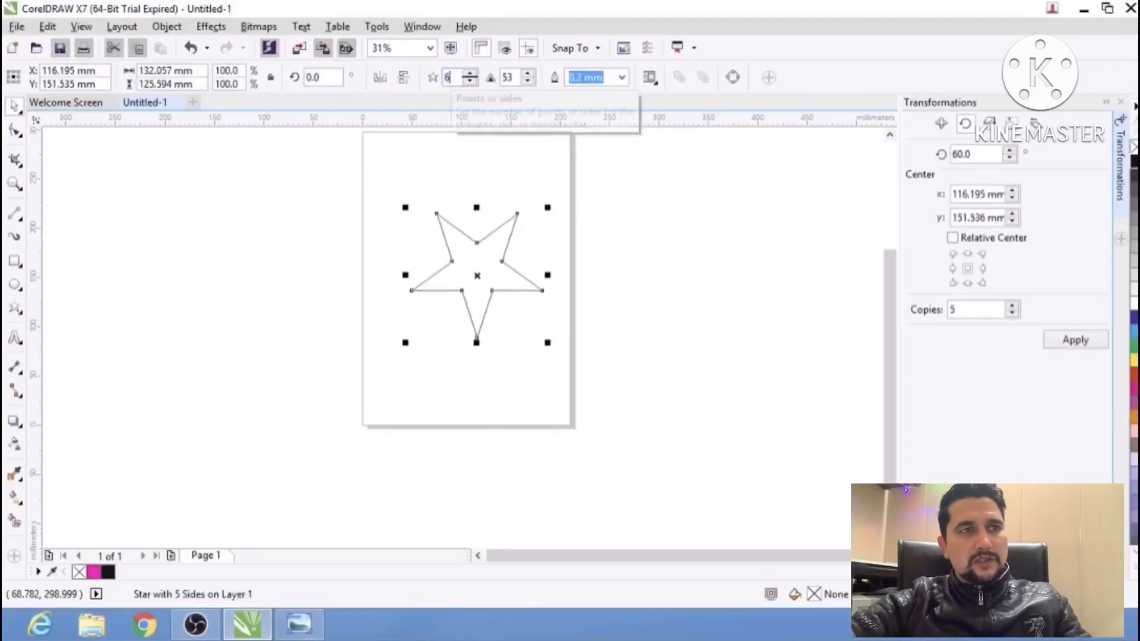
{"action": "left_click", "coordinate": [579, 178]}
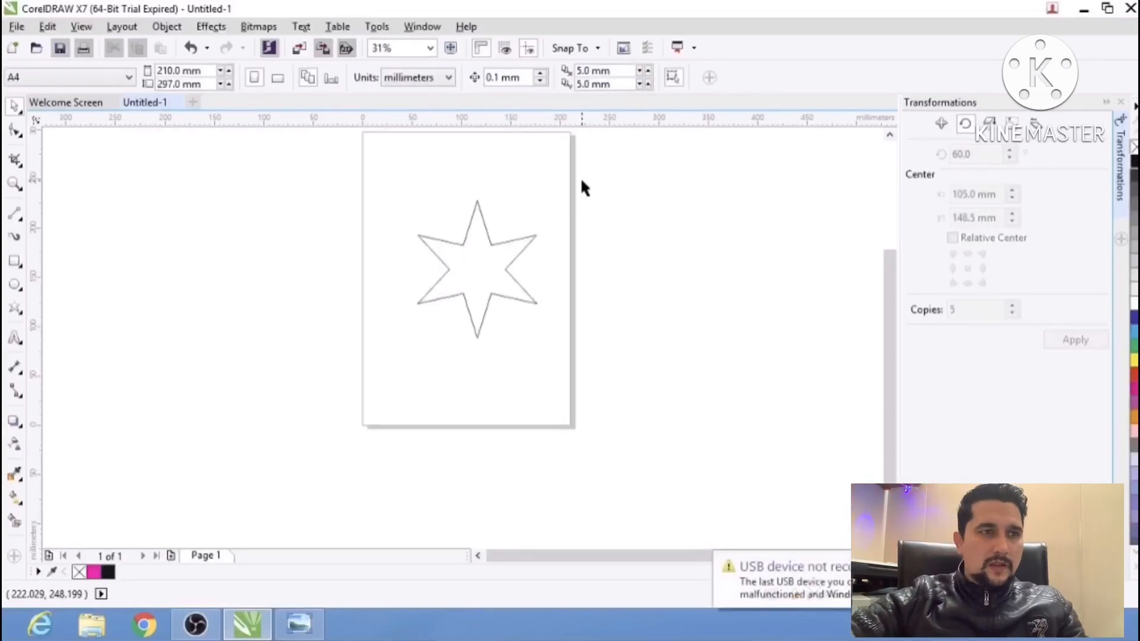
Compare the star with the reference photo and set its sharpness to 33.
{"action": "left_click_drag", "start_coordinate": [579, 177], "coordinate": [348, 394]}
{"action": "scroll", "coordinate": [490, 244], "scroll_direction": "up", "scroll_amount": 2}
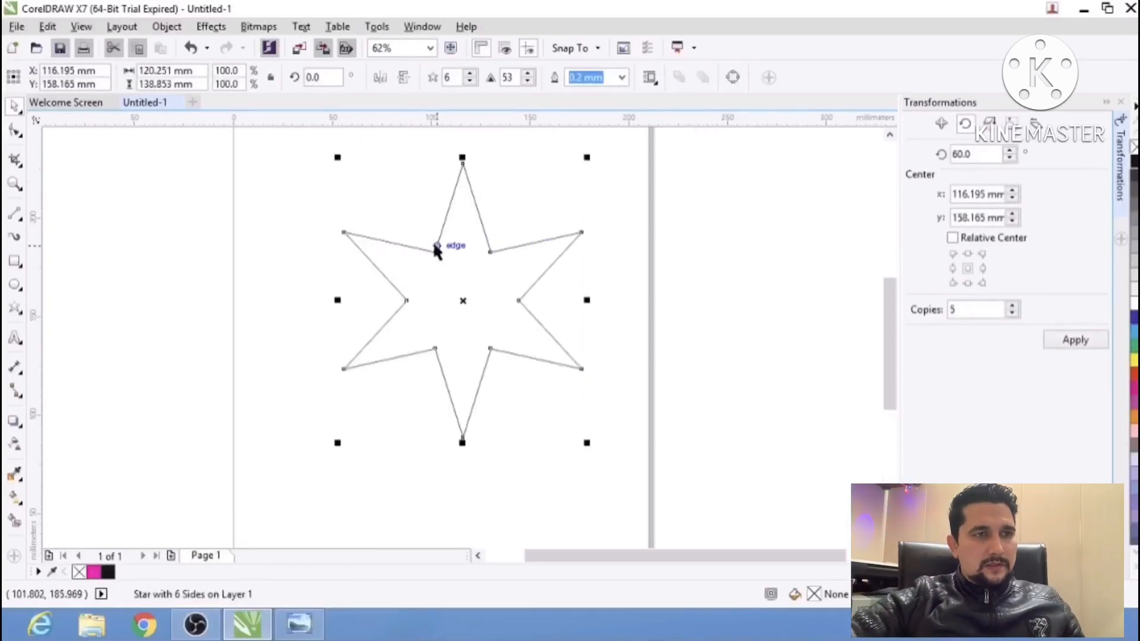
{"action": "key", "text": "alt+Tab"}
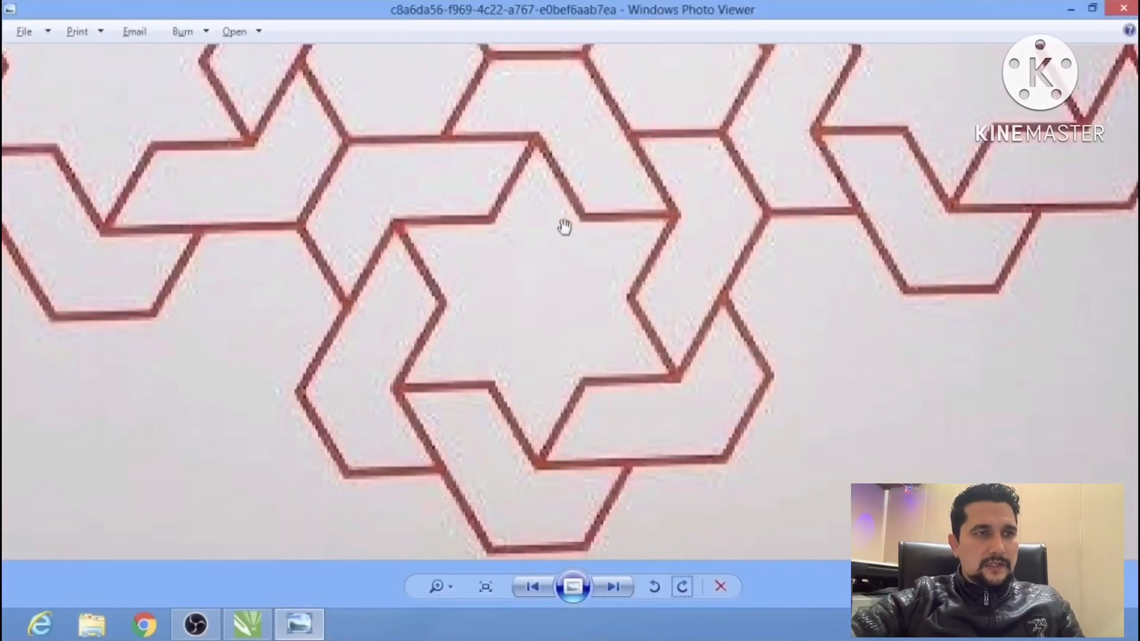
{"action": "key", "text": "alt+Tab"}
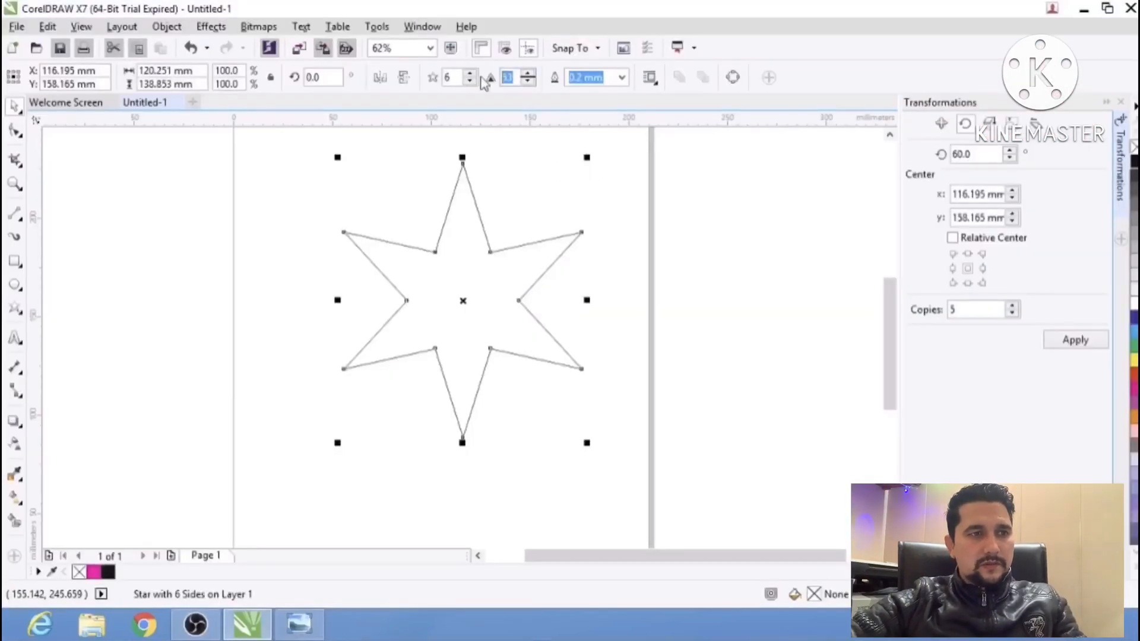
{"action": "type", "text": "33"}
{"action": "key", "text": "Return"}
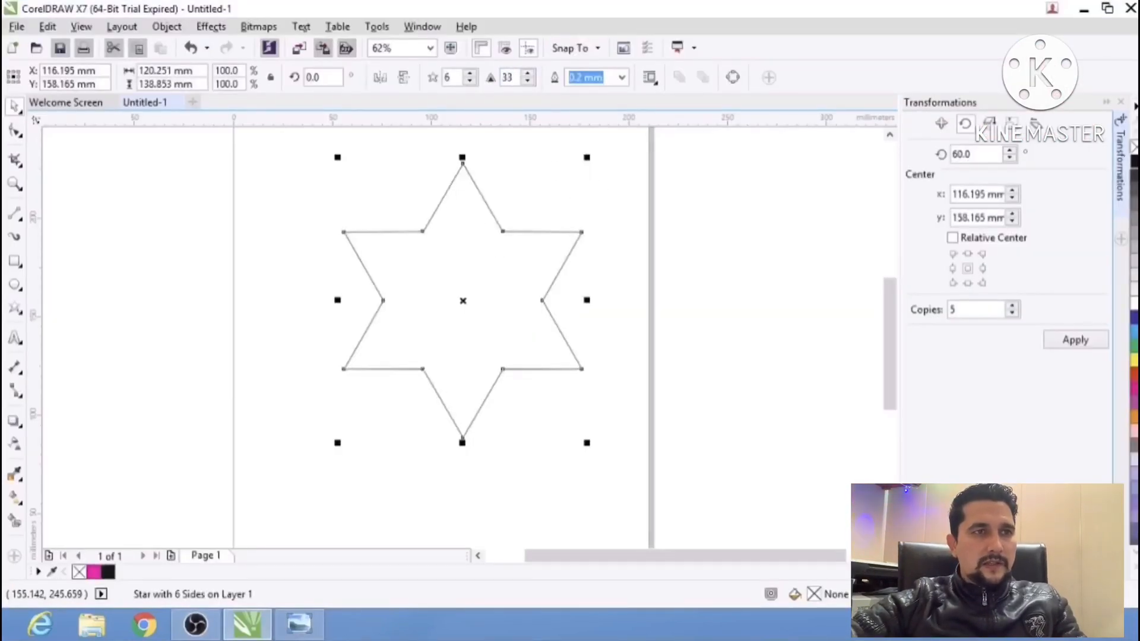
{"action": "left_click", "coordinate": [721, 224]}
{"action": "scroll", "coordinate": [494, 267], "scroll_direction": "down", "scroll_amount": 1}
After checking the reference photo, draw a V-shaped line joining the star's upper-left, bottom and upper-right tips.
{"action": "key", "text": "alt+Tab"}
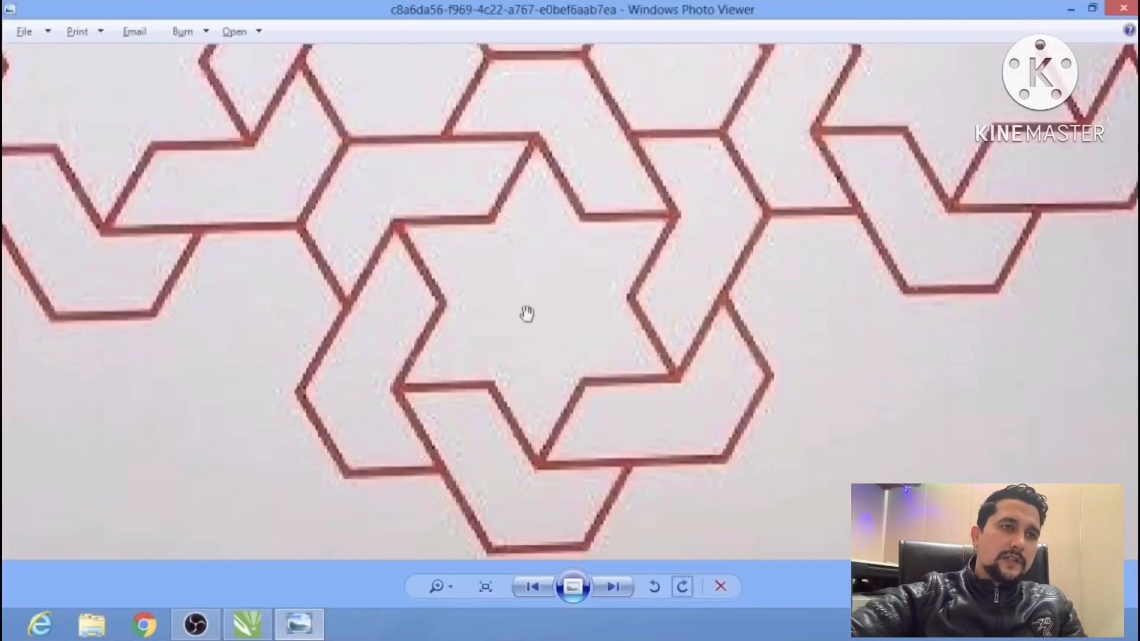
{"action": "key", "text": "alt+Tab"}
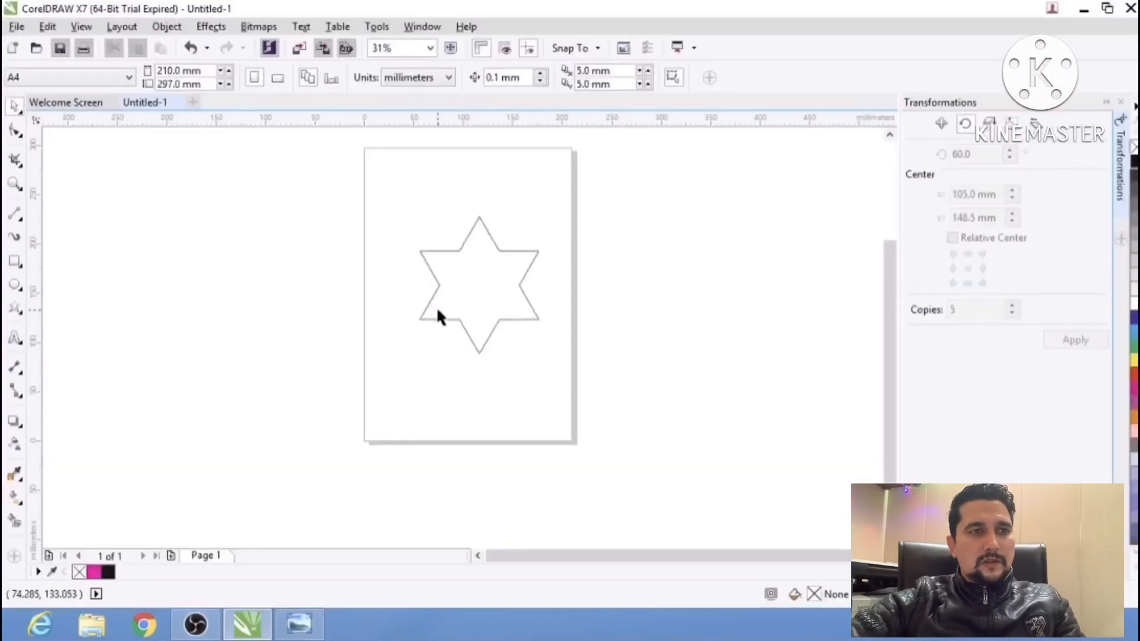
{"action": "left_click_drag", "start_coordinate": [622, 183], "coordinate": [339, 375]}
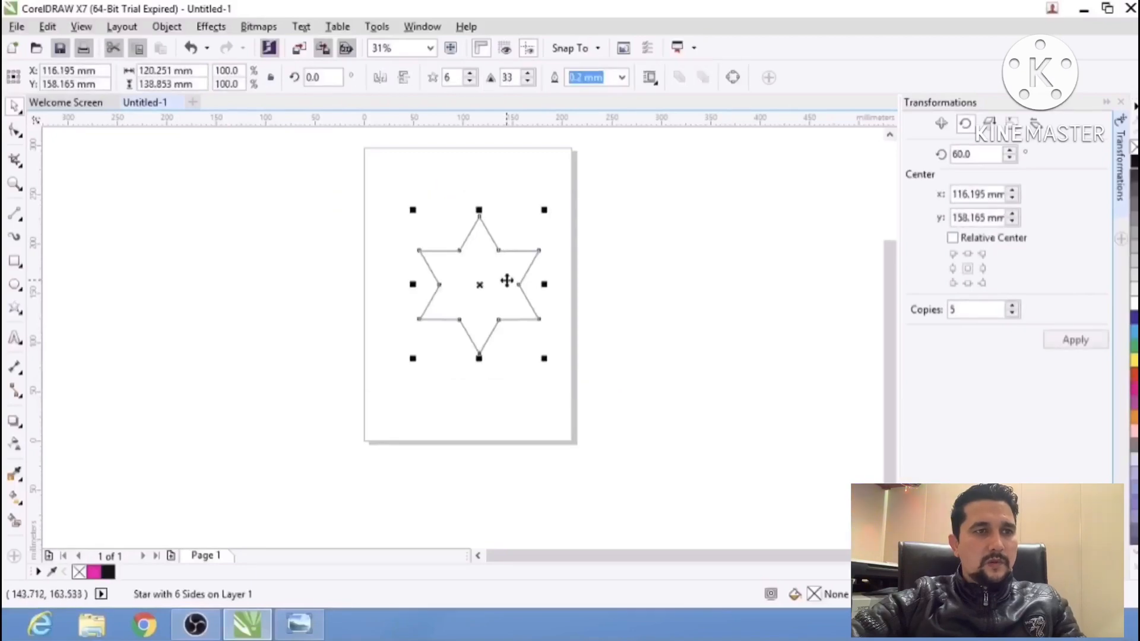
{"action": "key", "text": "alt+Tab"}
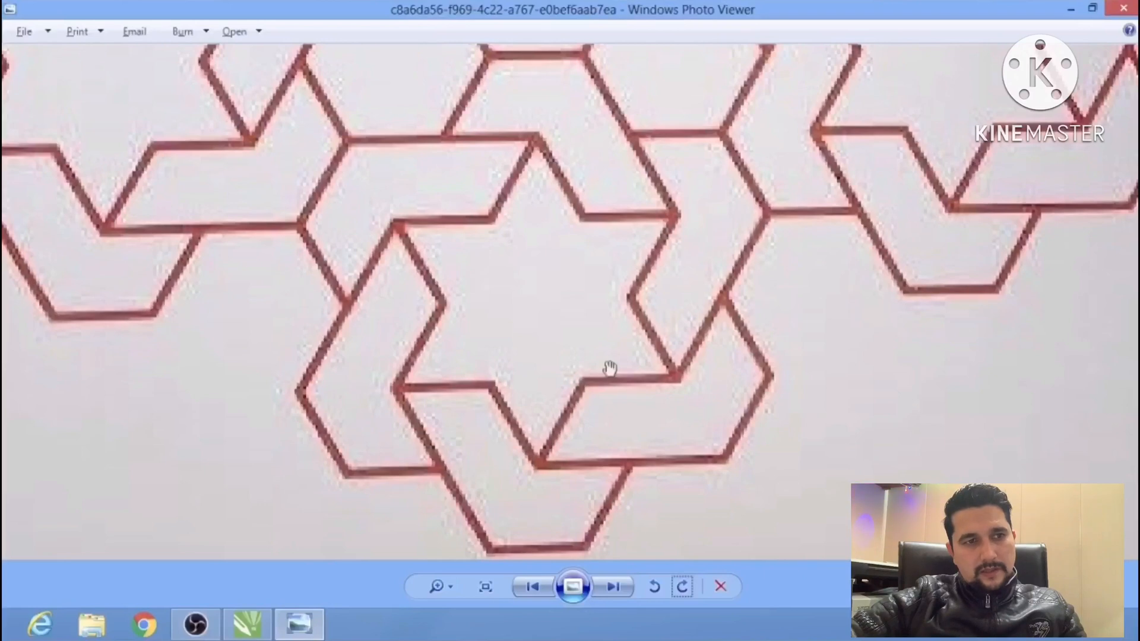
{"action": "key", "text": "alt+Tab"}
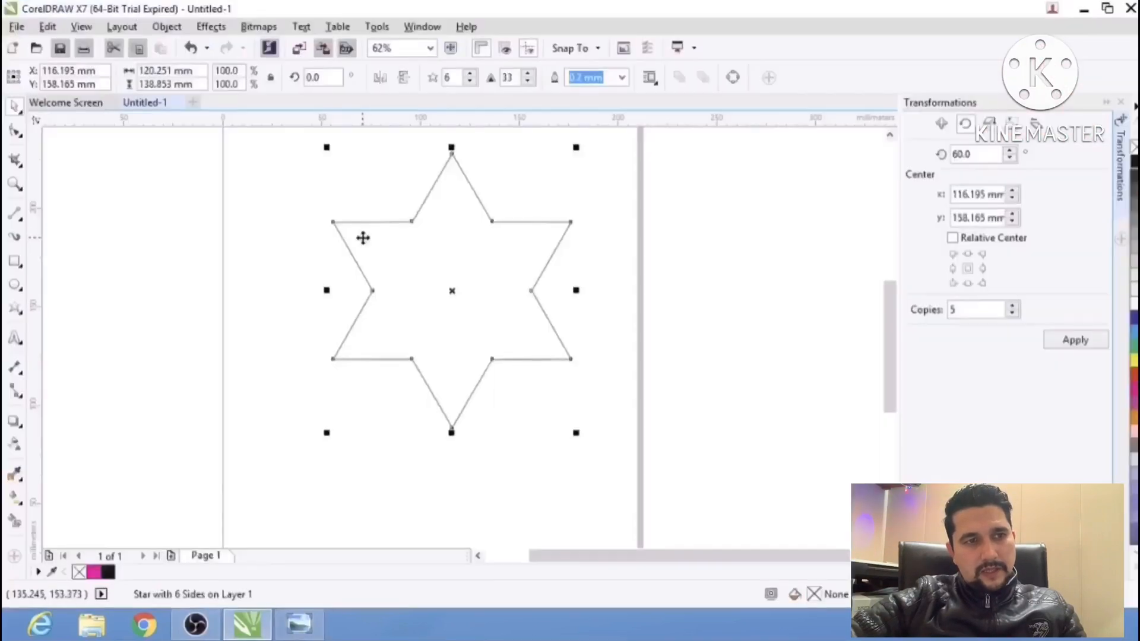
{"action": "left_click", "coordinate": [15, 213]}
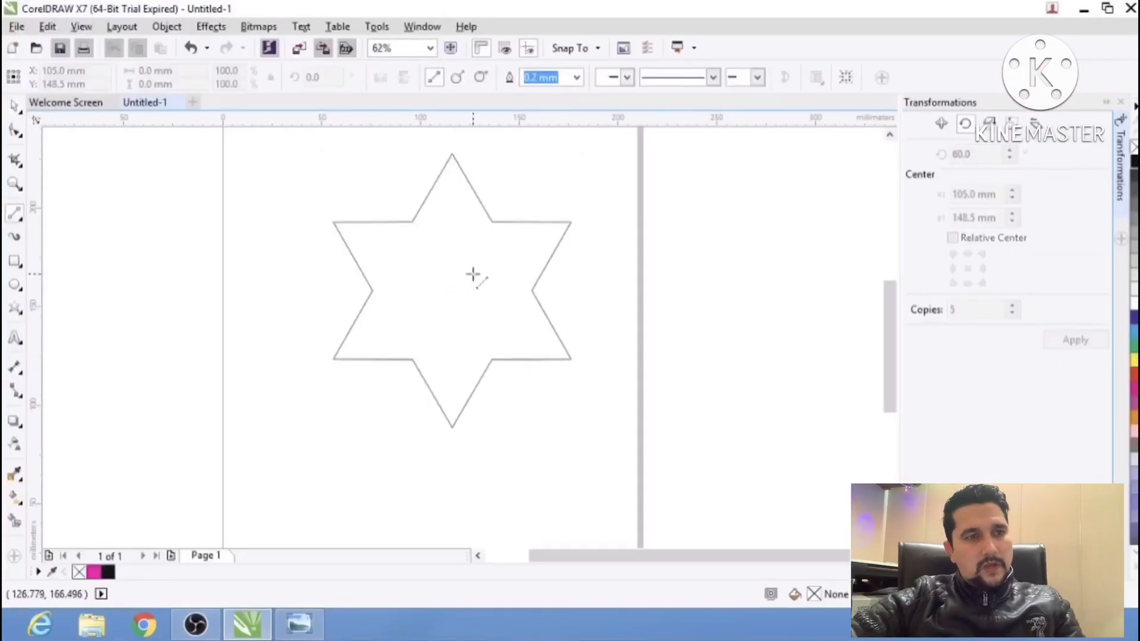
{"action": "left_click", "coordinate": [331, 223]}
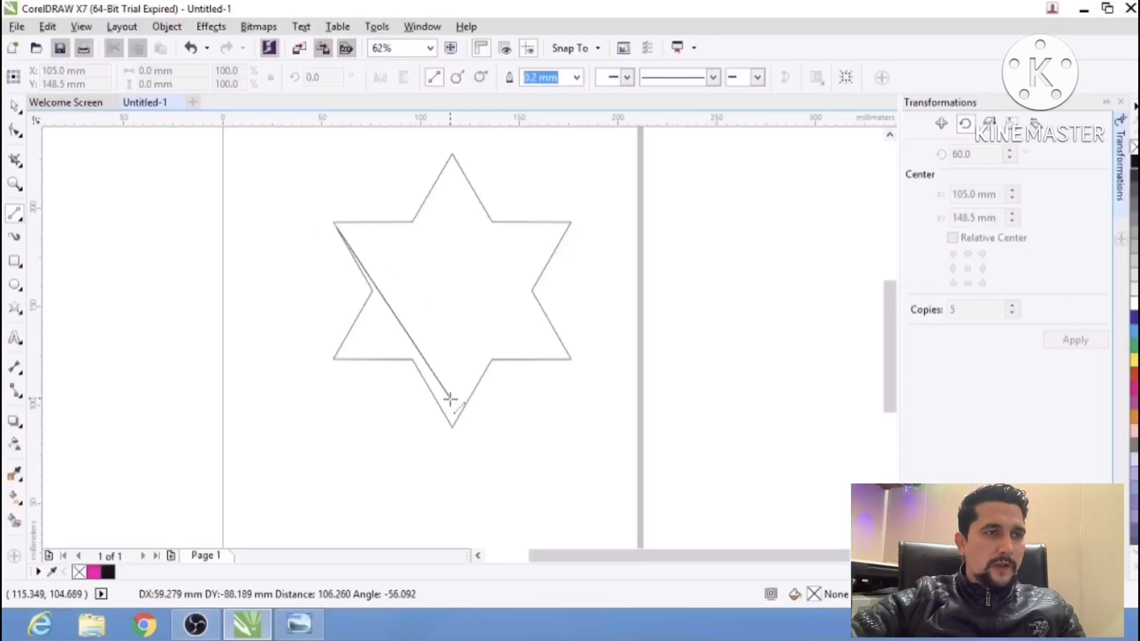
{"action": "left_click", "coordinate": [452, 427]}
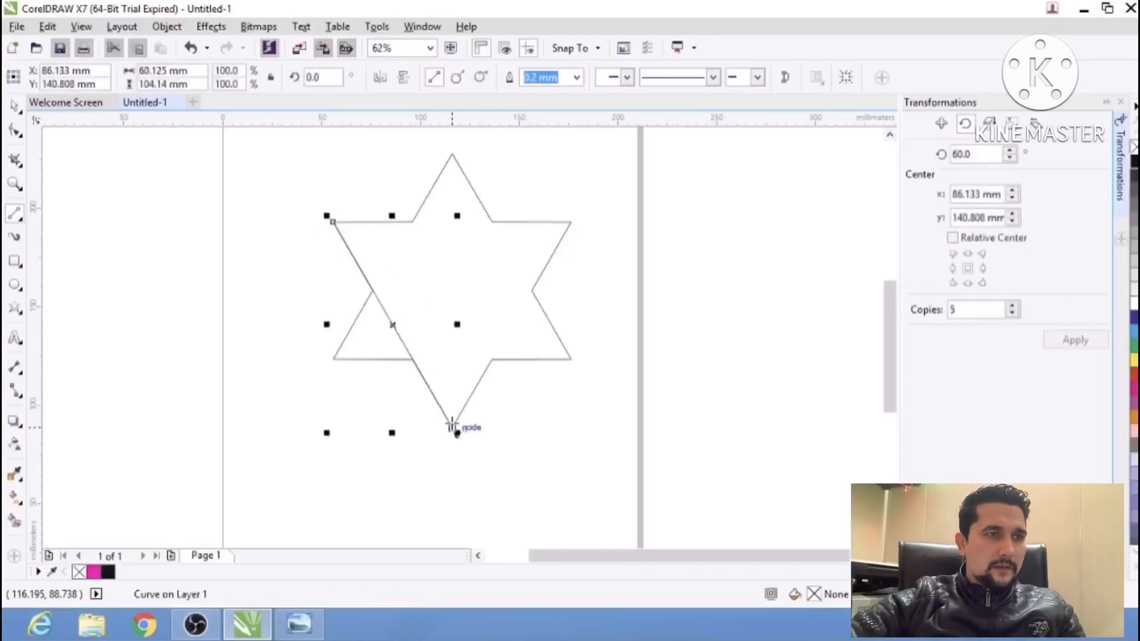
{"action": "left_click", "coordinate": [570, 223]}
{"action": "left_click", "coordinate": [452, 426]}
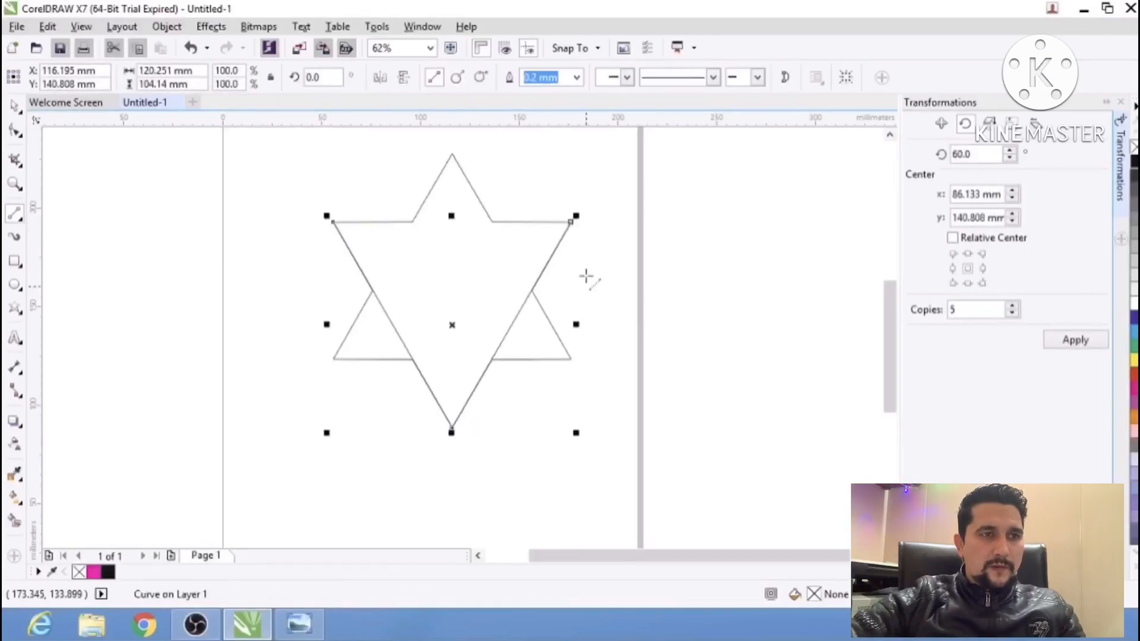
Move the V-shaped line down so its two ends snap to the star's lower-left and lower-right tips.
{"action": "key", "text": "space"}
{"action": "left_click_drag", "start_coordinate": [453, 323], "coordinate": [458, 399]}
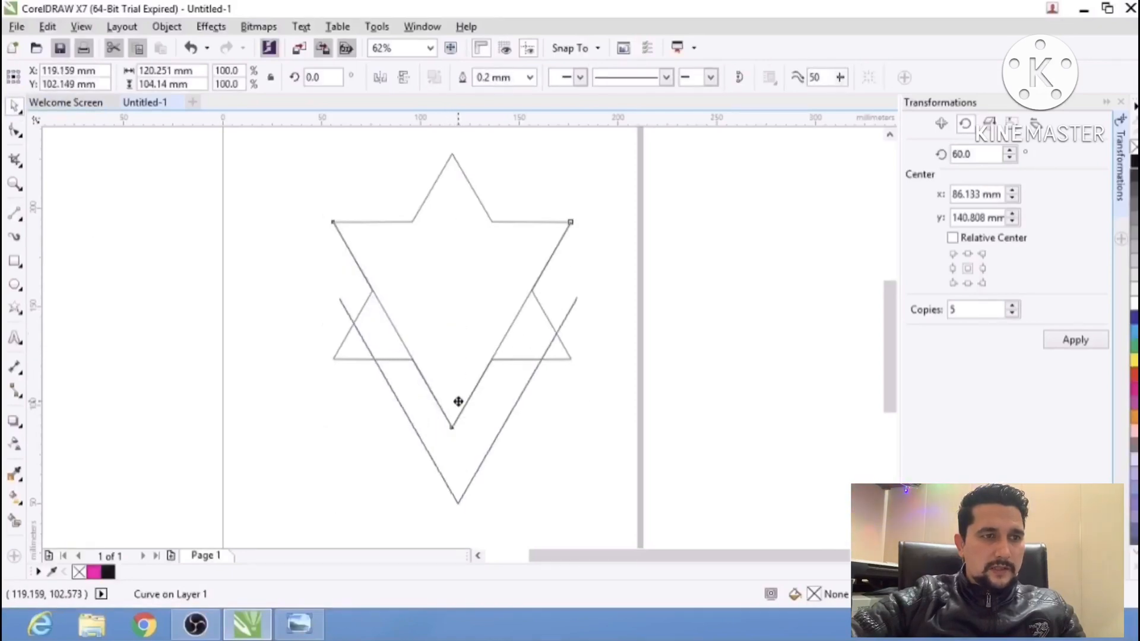
{"action": "key", "text": "F3"}
{"action": "left_click_drag", "start_coordinate": [470, 273], "coordinate": [473, 389]}
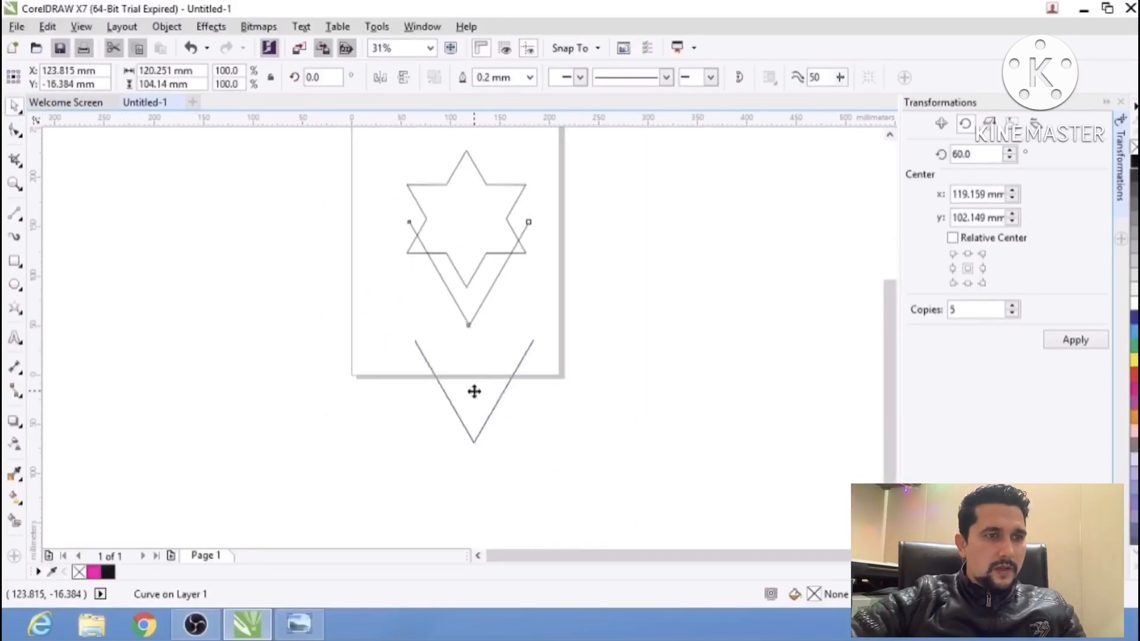
{"action": "scroll", "coordinate": [414, 340], "scroll_direction": "up", "scroll_amount": 1}
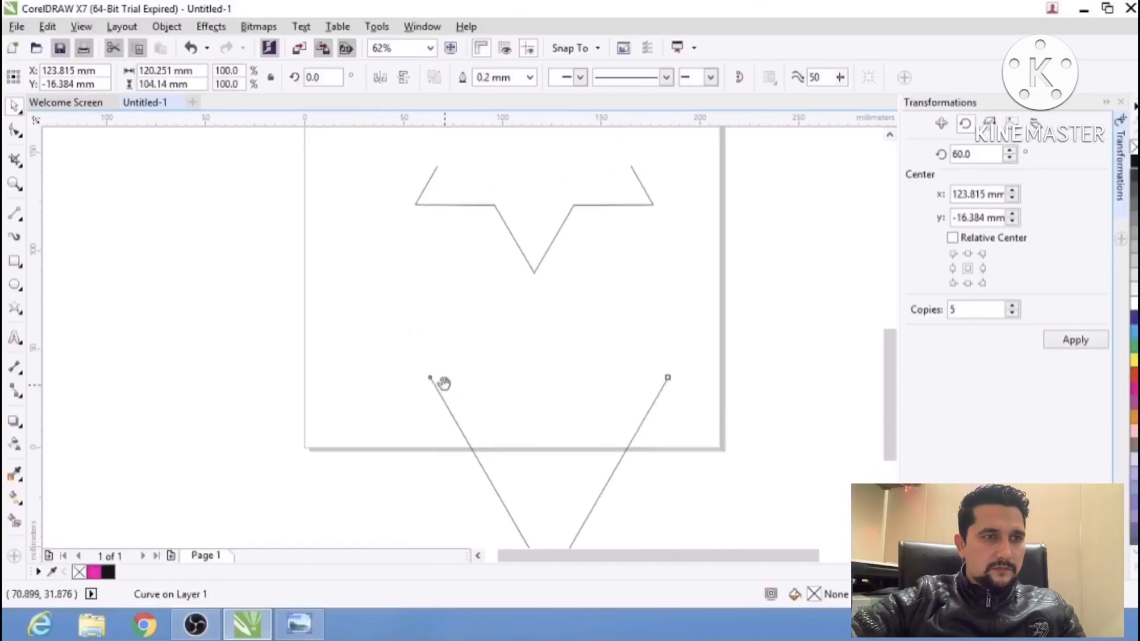
{"action": "left_click_drag", "start_coordinate": [427, 375], "coordinate": [417, 205]}
{"action": "left_click", "coordinate": [569, 290]}
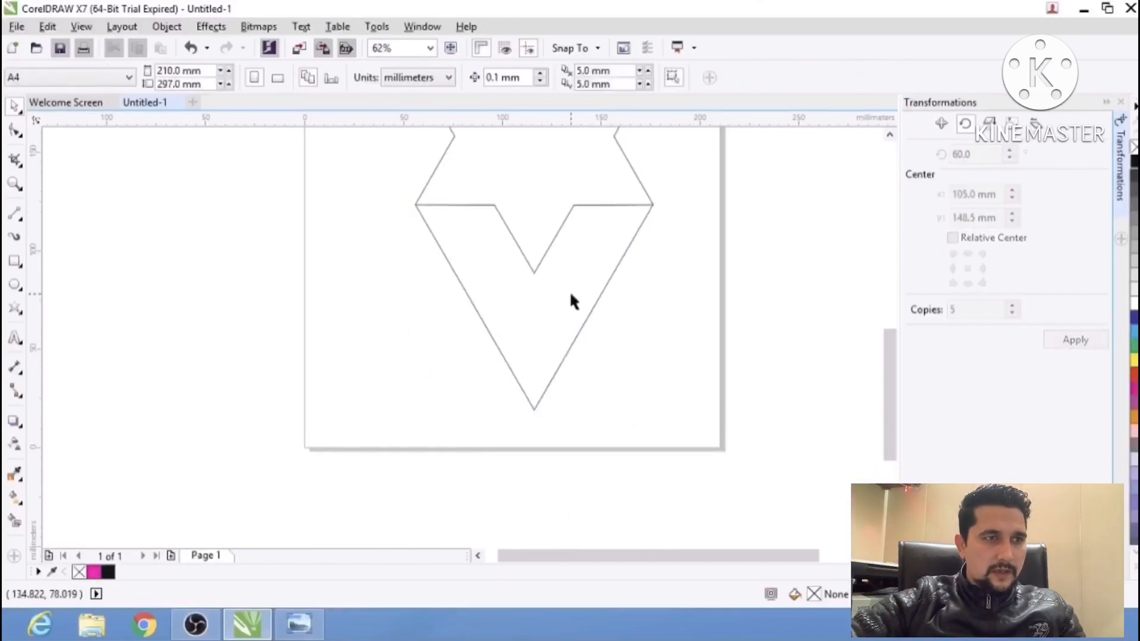
{"action": "left_click_drag", "start_coordinate": [569, 292], "coordinate": [521, 367]}
{"action": "scroll", "coordinate": [525, 366], "scroll_direction": "down", "scroll_amount": 1}
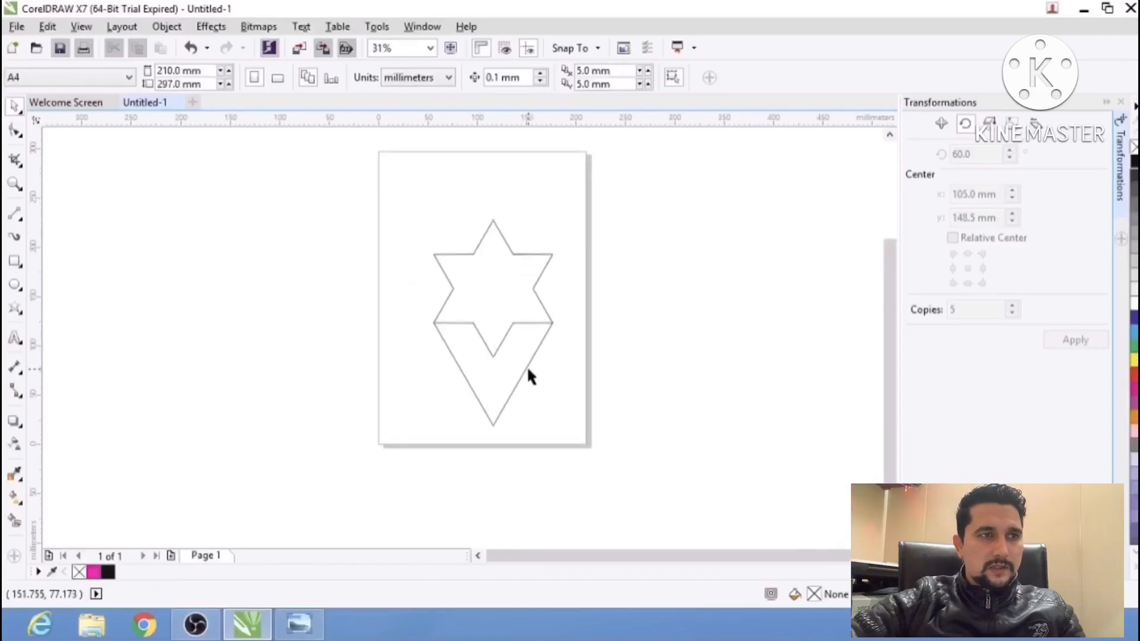
After checking the reference photo, draw a vertical line about 152 mm long downward from the inner corner left of the star's bottom tip.
{"action": "key", "text": "alt+Tab"}
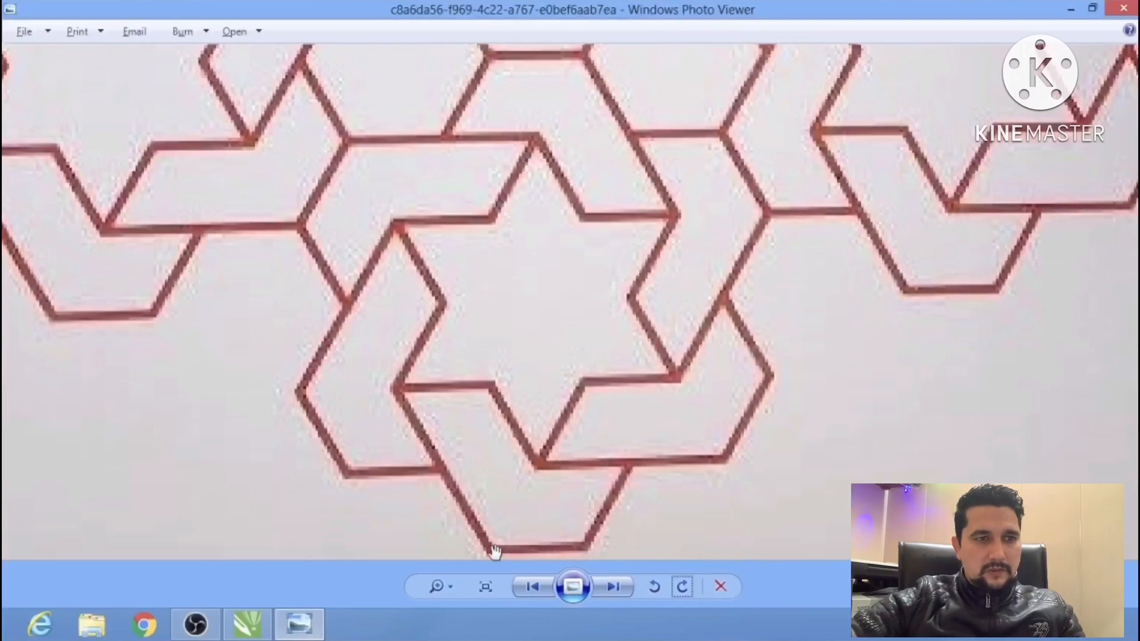
{"action": "key", "text": "alt+Tab"}
{"action": "left_click", "coordinate": [16, 217]}
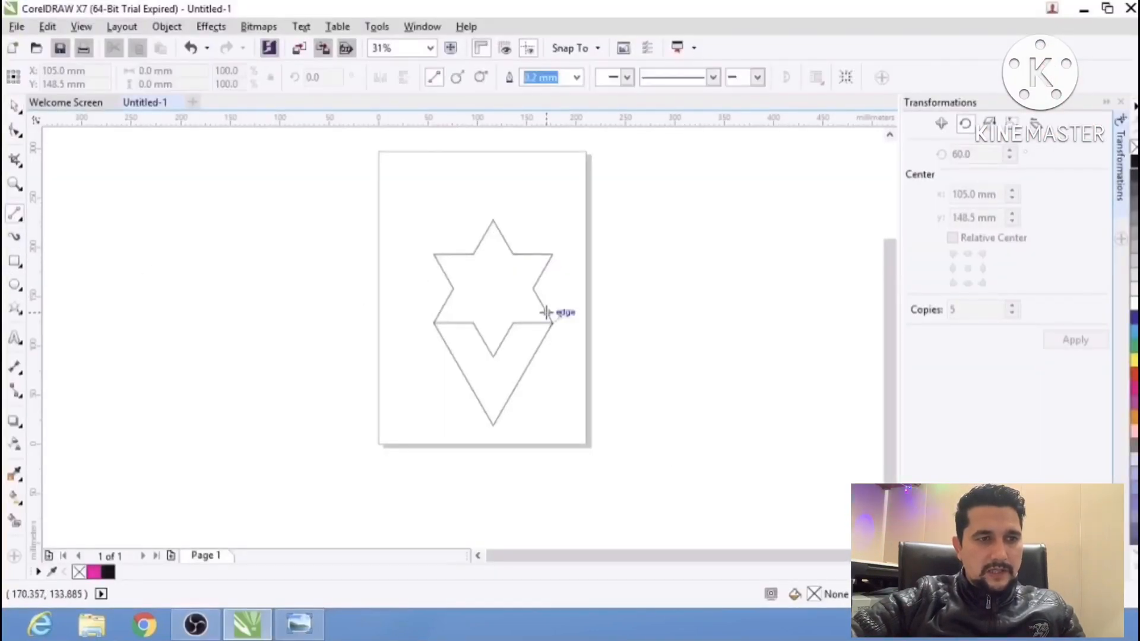
{"action": "left_click_drag", "start_coordinate": [546, 312], "coordinate": [556, 269]}
{"action": "left_click_drag", "start_coordinate": [484, 280], "coordinate": [484, 430]}
{"action": "scroll", "coordinate": [513, 316], "scroll_direction": "up", "scroll_amount": 1}
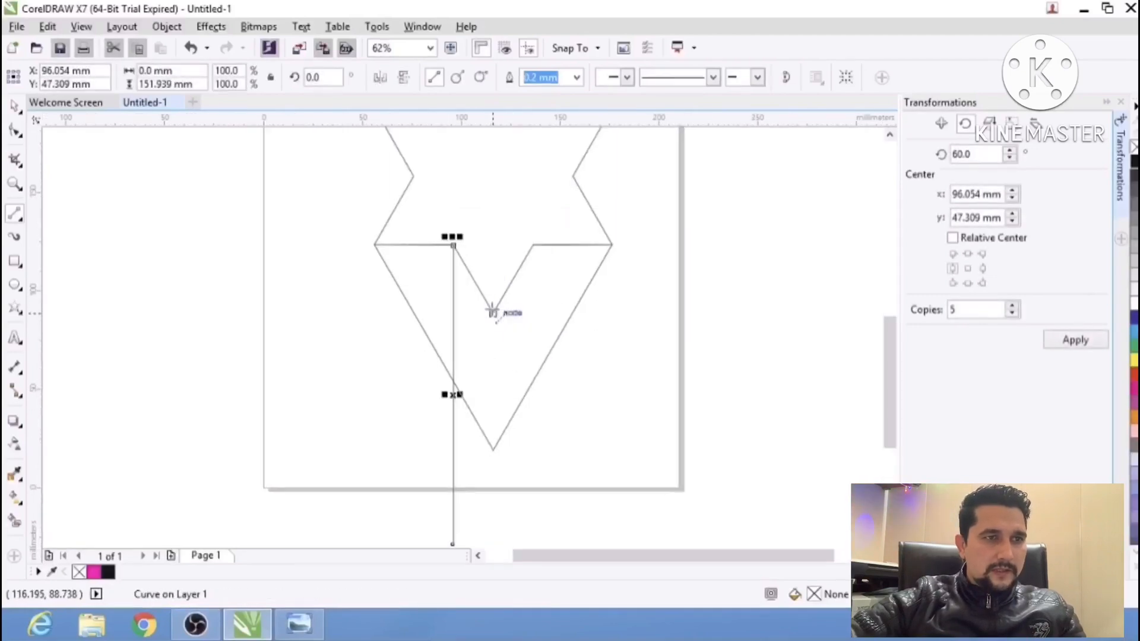
Draw two horizontal lines rightward: about 78 mm from the star's bottom tip and about 118 mm from the vertical line's intersection with the V.
{"action": "left_click_drag", "start_coordinate": [492, 312], "coordinate": [646, 312]}
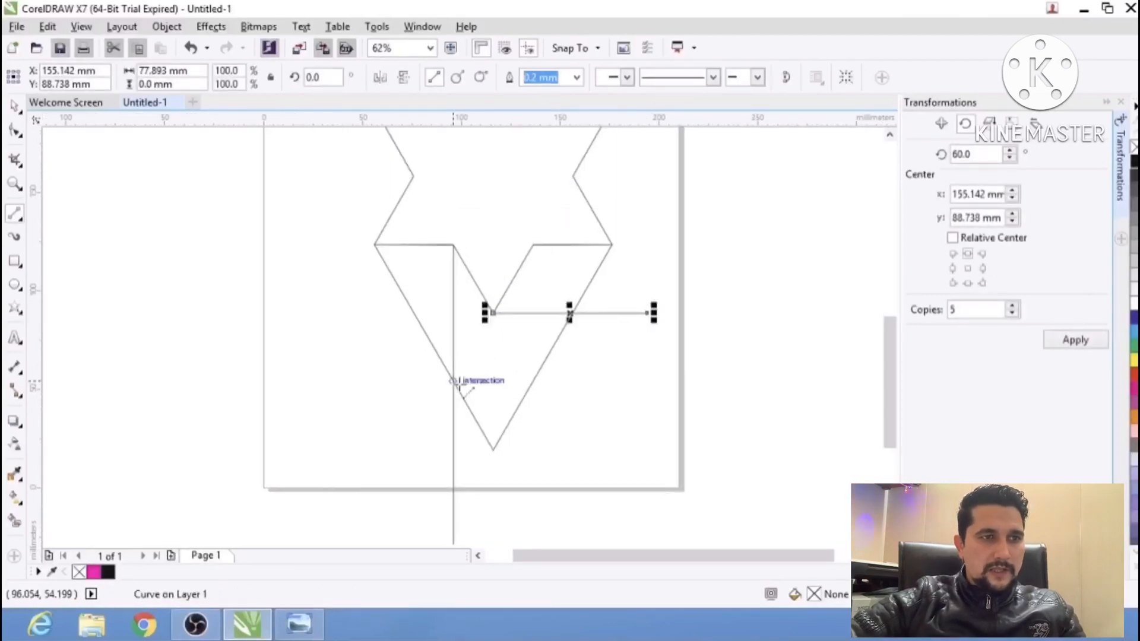
{"action": "left_click_drag", "start_coordinate": [455, 381], "coordinate": [690, 381]}
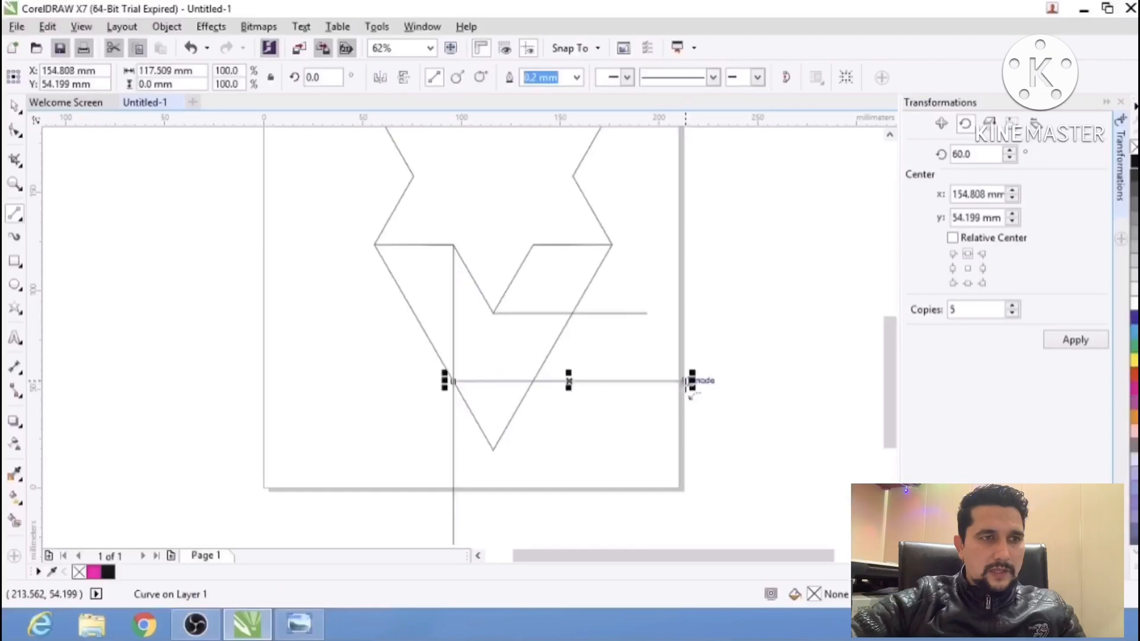
{"action": "left_click", "coordinate": [16, 109]}
{"action": "left_click", "coordinate": [130, 173]}
{"action": "left_click_drag", "start_coordinate": [574, 308], "coordinate": [565, 329]}
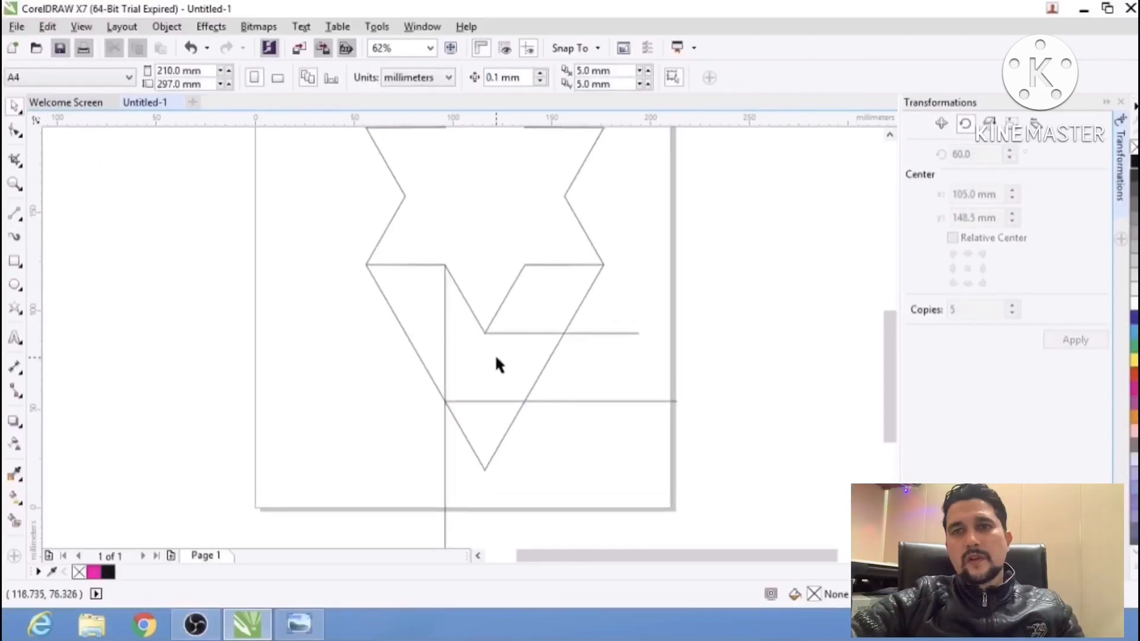
{"action": "key", "text": "alt+Tab"}
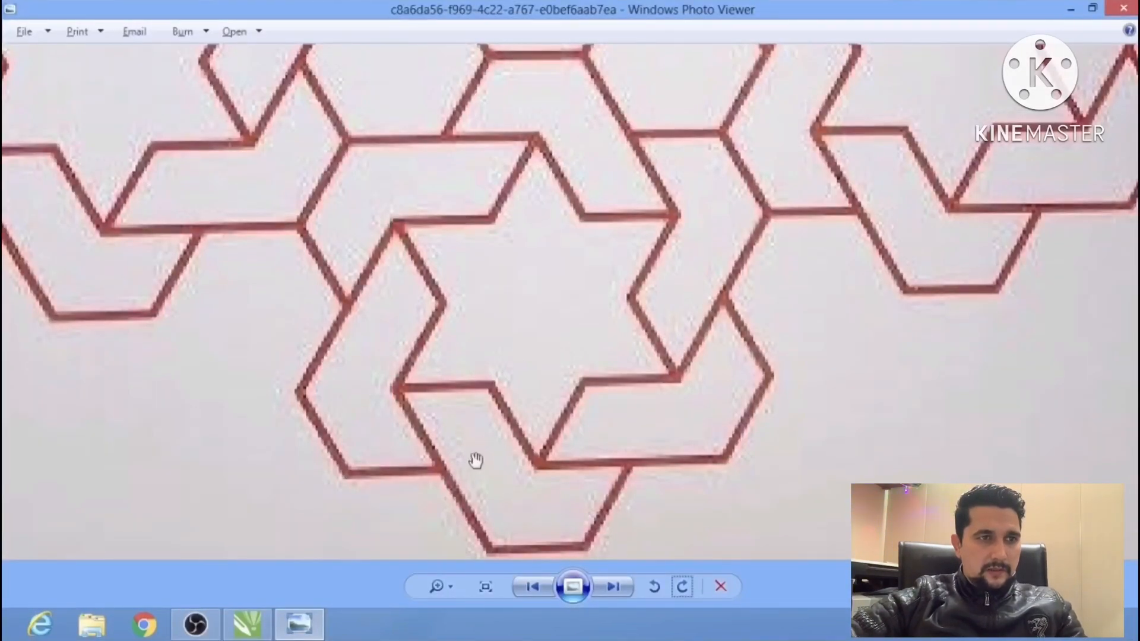
{"action": "key", "text": "alt+Tab"}
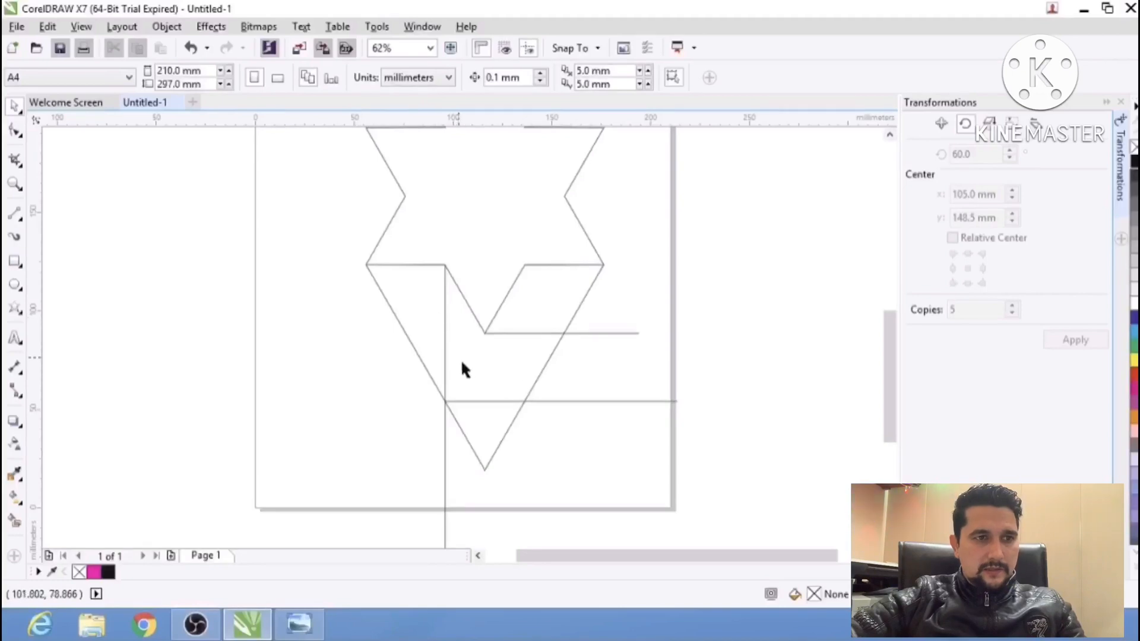
{"action": "scroll", "coordinate": [537, 331], "scroll_direction": "down", "scroll_amount": 2}
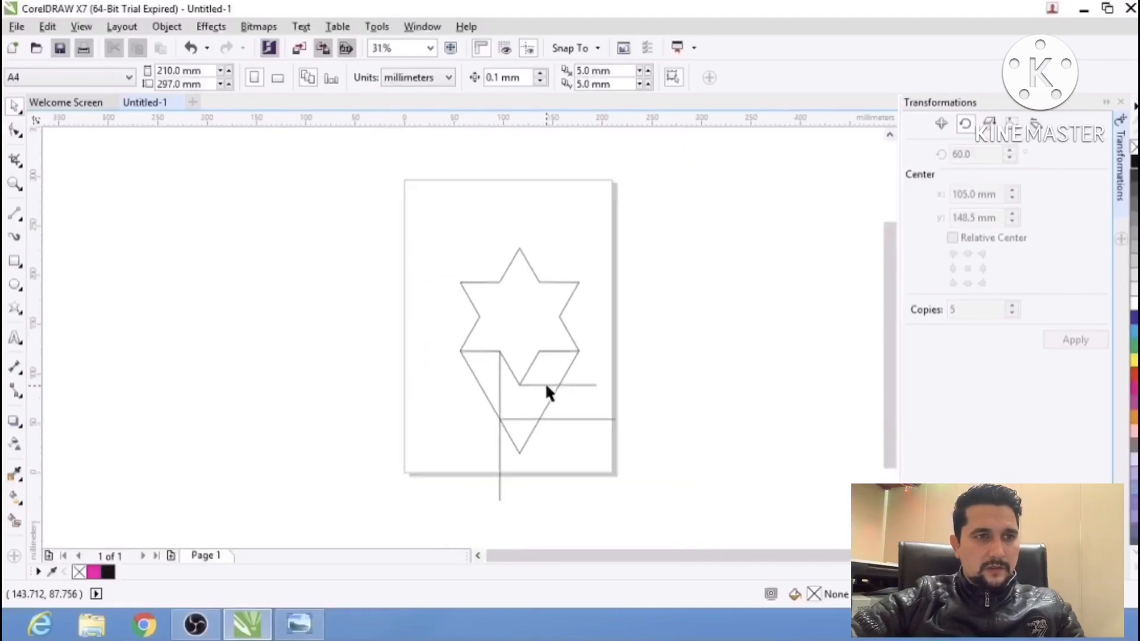
{"action": "left_click_drag", "start_coordinate": [623, 452], "coordinate": [653, 531]}
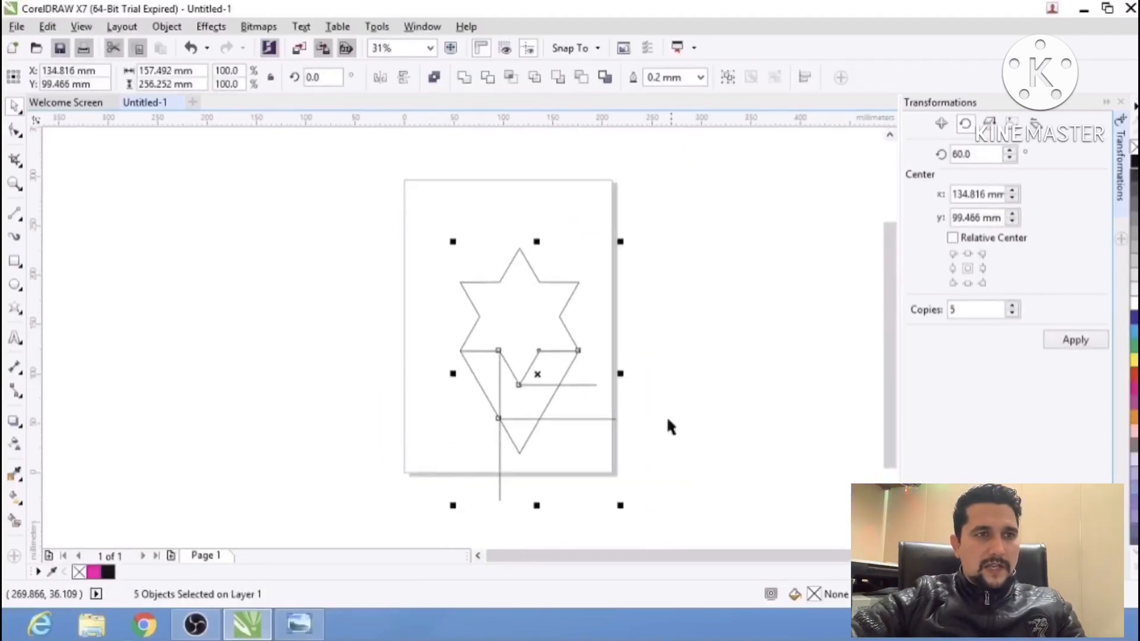
{"action": "left_click", "coordinate": [15, 523]}
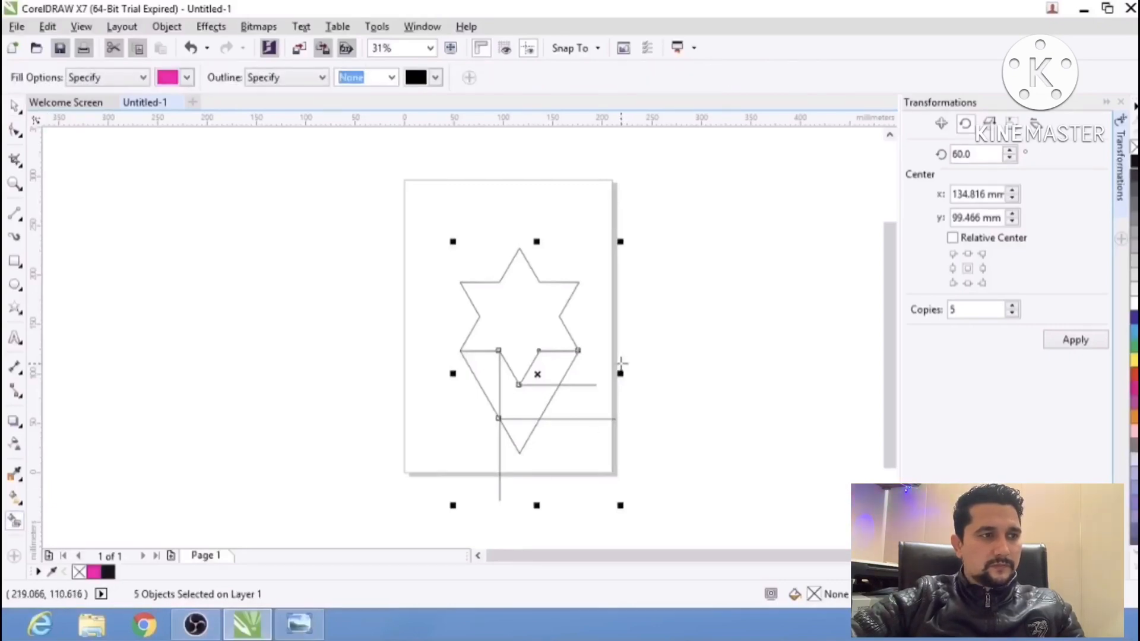
{"action": "scroll", "coordinate": [529, 399], "scroll_direction": "up", "scroll_amount": 2}
{"action": "left_click", "coordinate": [18, 105]}
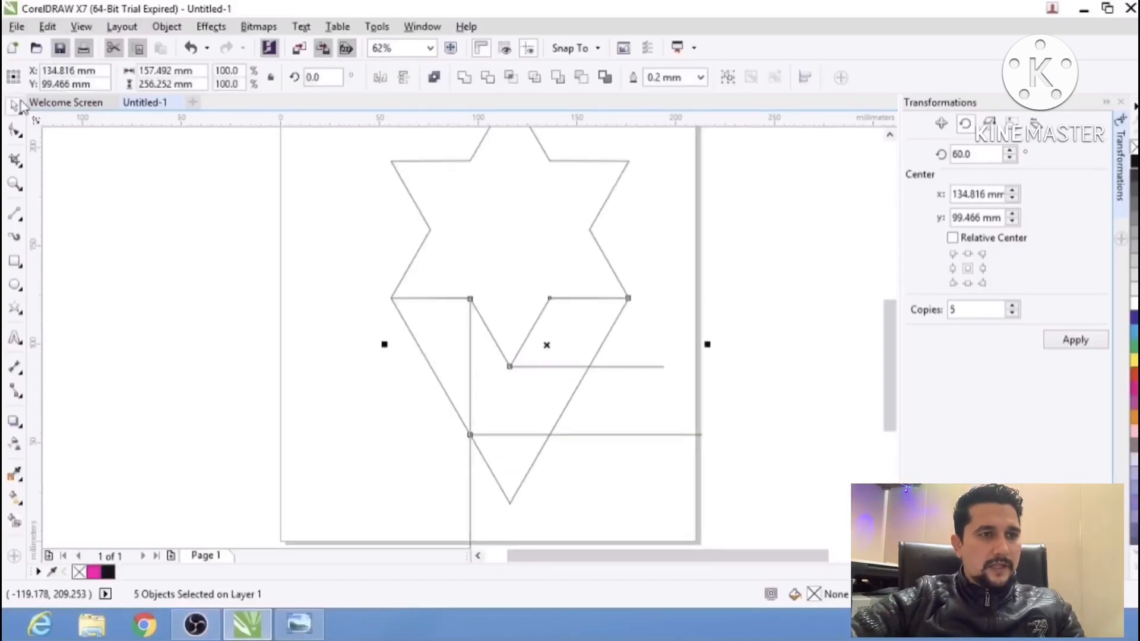
{"action": "left_click", "coordinate": [150, 209]}
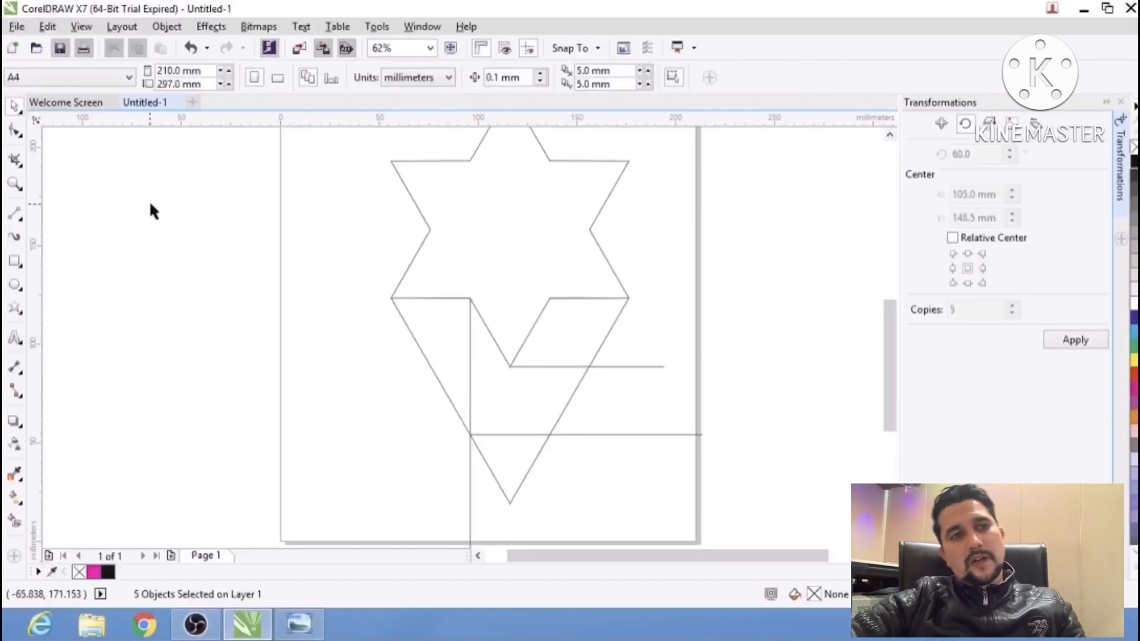
Delete the vertical construction line and Smart Fill the band region below the star with magenta and no outline.
{"action": "left_click", "coordinate": [473, 376]}
{"action": "key", "text": "Delete"}
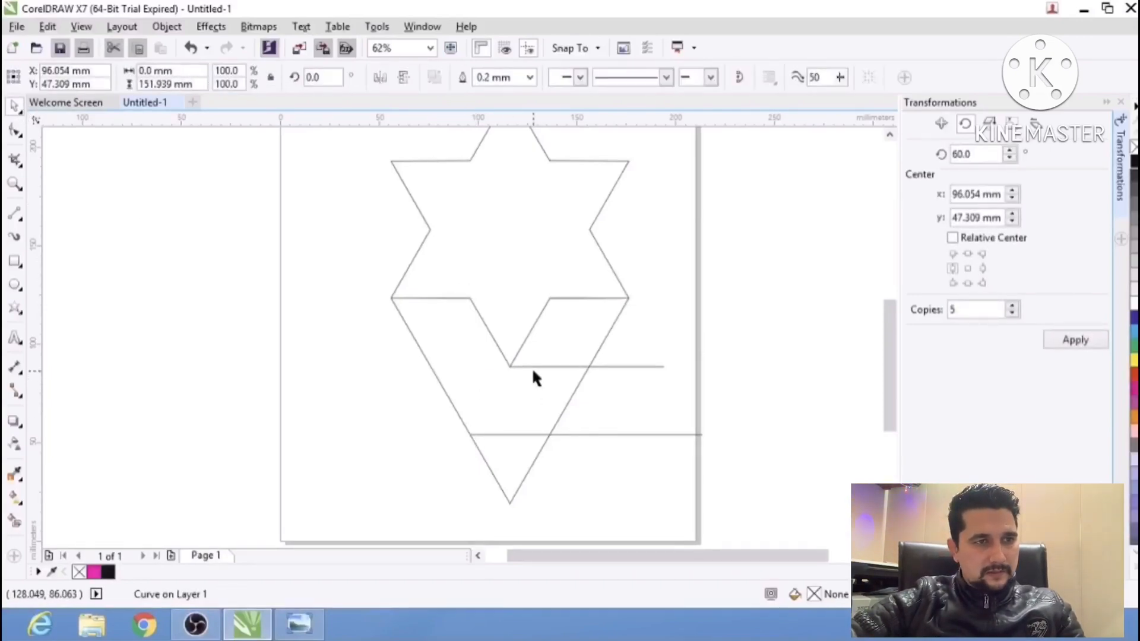
{"action": "scroll", "coordinate": [529, 364], "scroll_direction": "down", "scroll_amount": 2}
{"action": "left_click_drag", "start_coordinate": [626, 456], "coordinate": [432, 202]}
{"action": "left_click", "coordinate": [15, 521]}
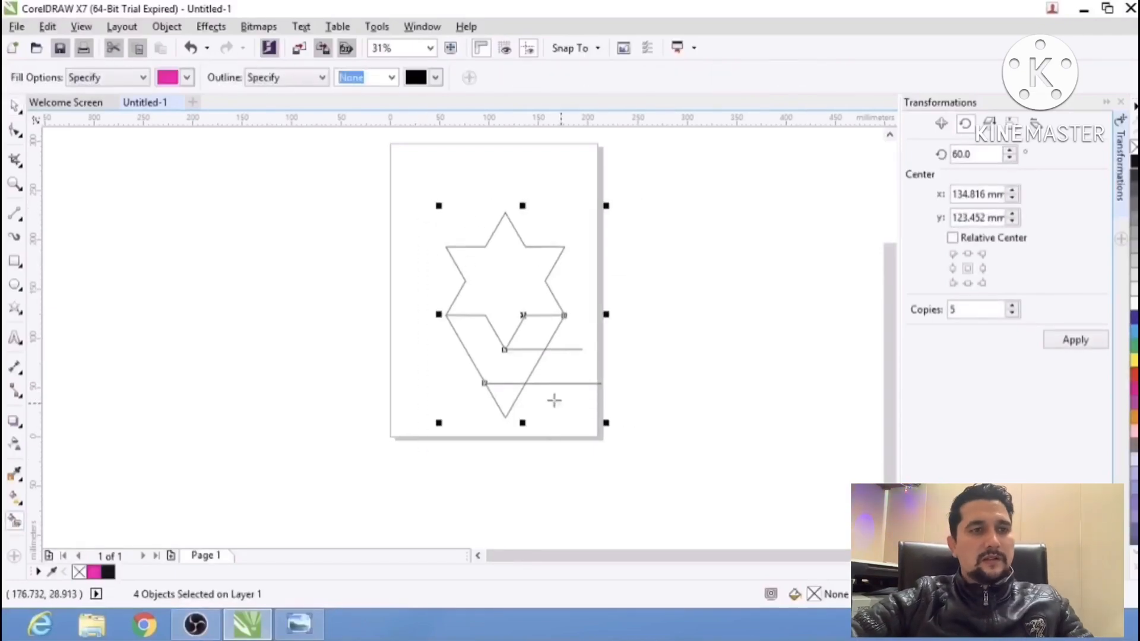
{"action": "left_click", "coordinate": [506, 356]}
{"action": "left_click", "coordinate": [15, 106]}
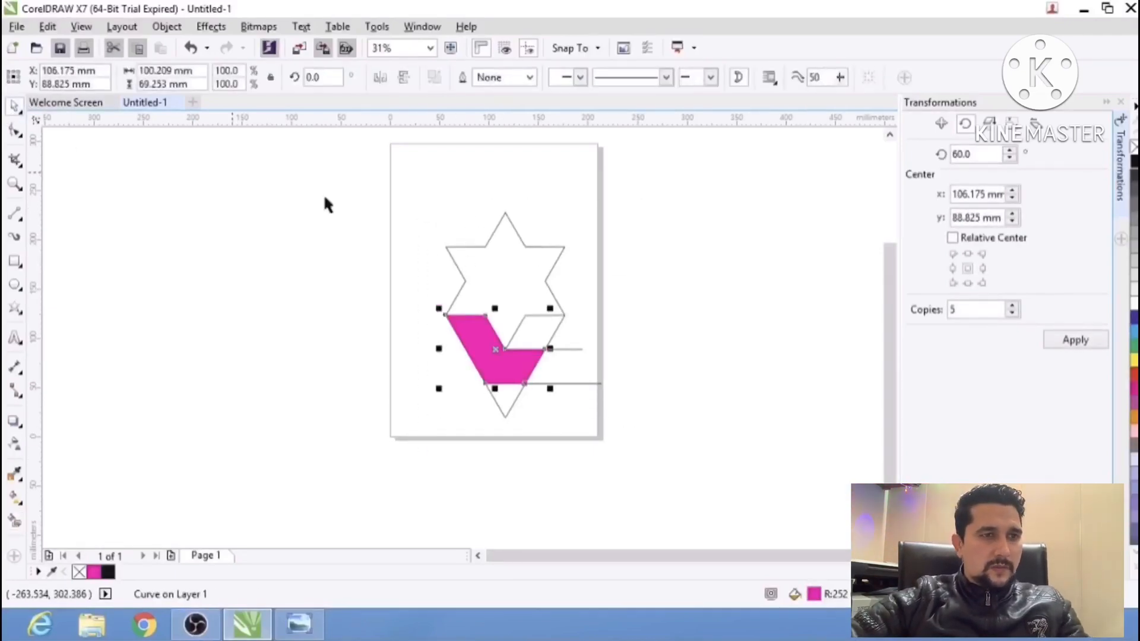
Delete the V-shaped construction line and the two horizontal construction lines, keeping the star and the magenta band.
{"action": "left_click", "coordinate": [681, 369]}
{"action": "scroll", "coordinate": [558, 359], "scroll_direction": "up", "scroll_amount": 1}
{"action": "left_click", "coordinate": [554, 308]}
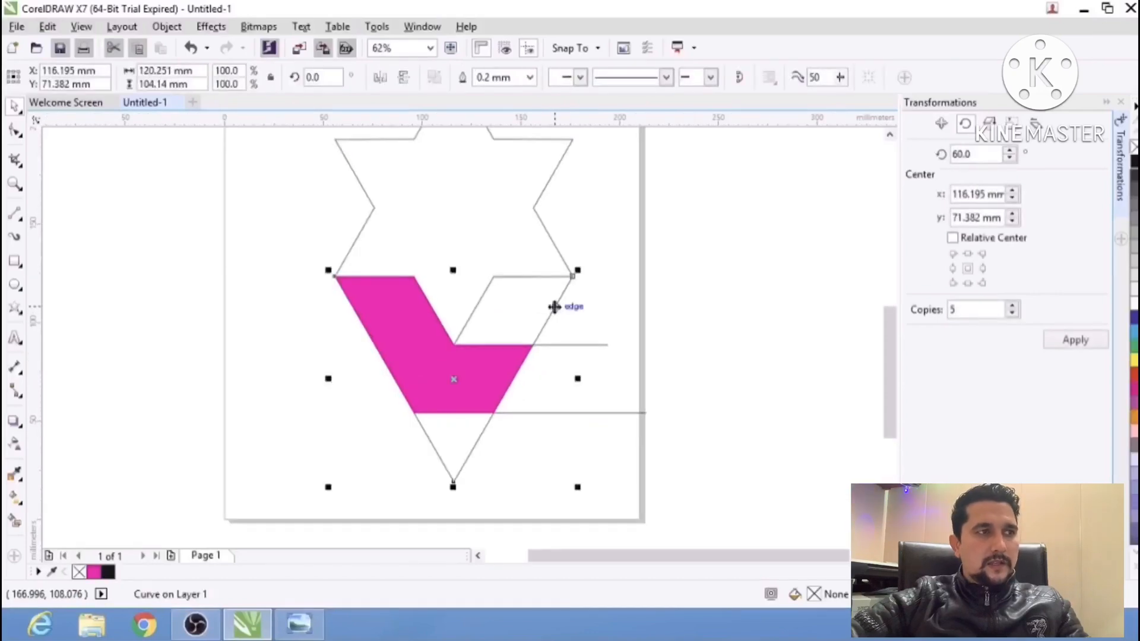
{"action": "key", "text": "Delete"}
{"action": "left_click", "coordinate": [605, 345]}
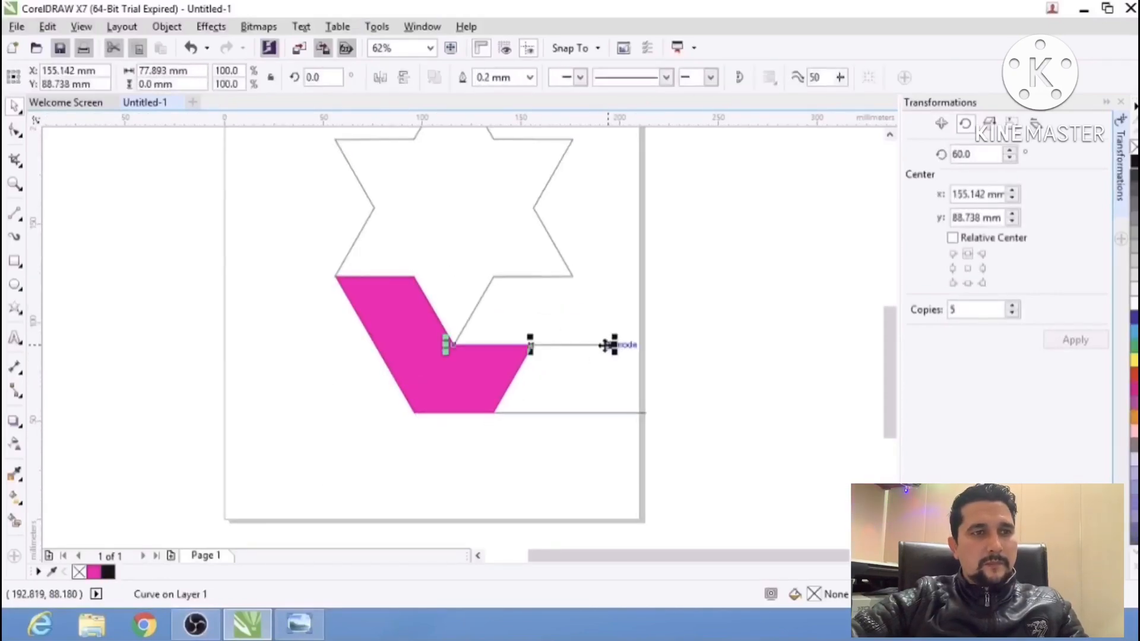
{"action": "key", "text": "Delete"}
{"action": "left_click", "coordinate": [595, 412]}
{"action": "key", "text": "Delete"}
{"action": "scroll", "coordinate": [438, 353], "scroll_direction": "down", "scroll_amount": 1}
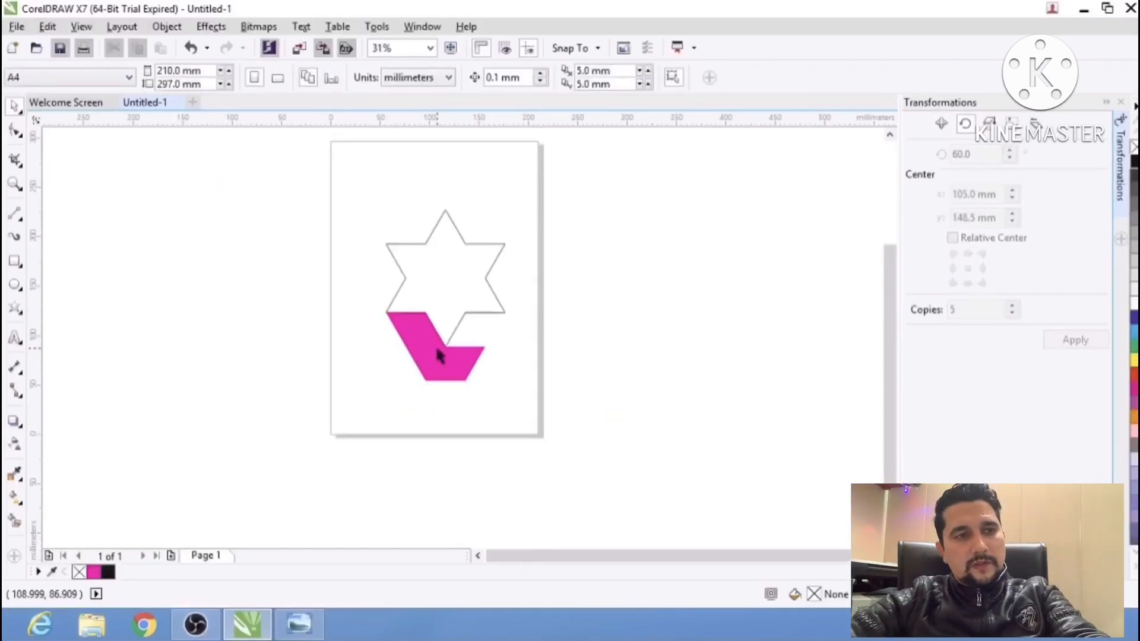
After comparing the band with the reference photo, remove its magenta fill and give it a black hairline outline.
{"action": "left_click_drag", "start_coordinate": [504, 332], "coordinate": [555, 399]}
{"action": "scroll", "coordinate": [439, 425], "scroll_direction": "up", "scroll_amount": 2}
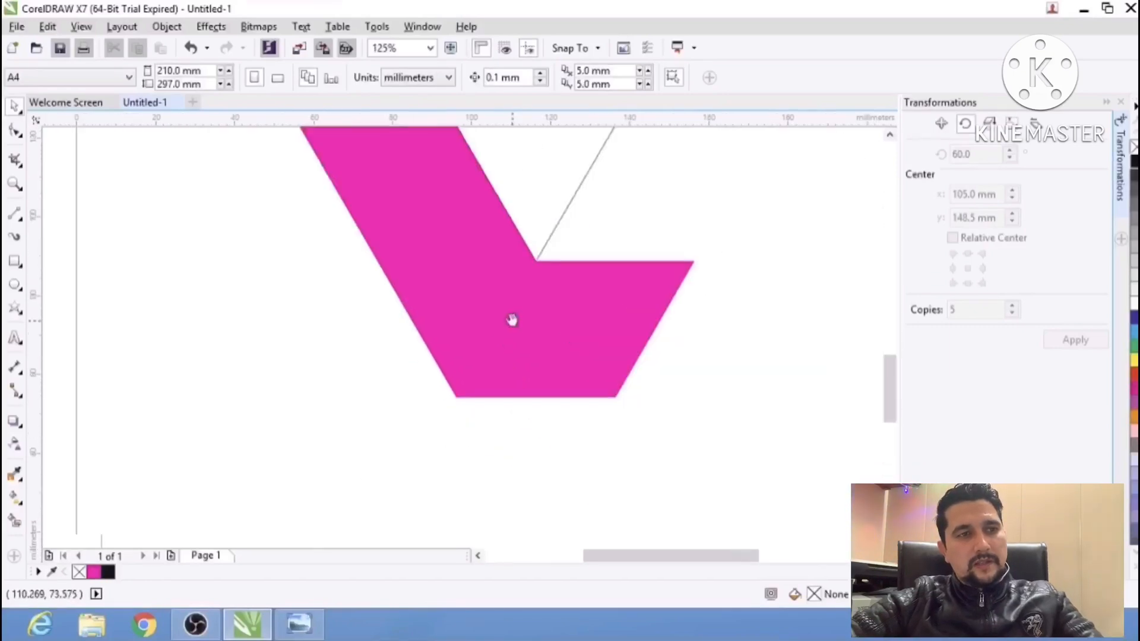
{"action": "scroll", "coordinate": [547, 351], "scroll_direction": "down", "scroll_amount": 1}
{"action": "key", "text": "alt+Tab"}
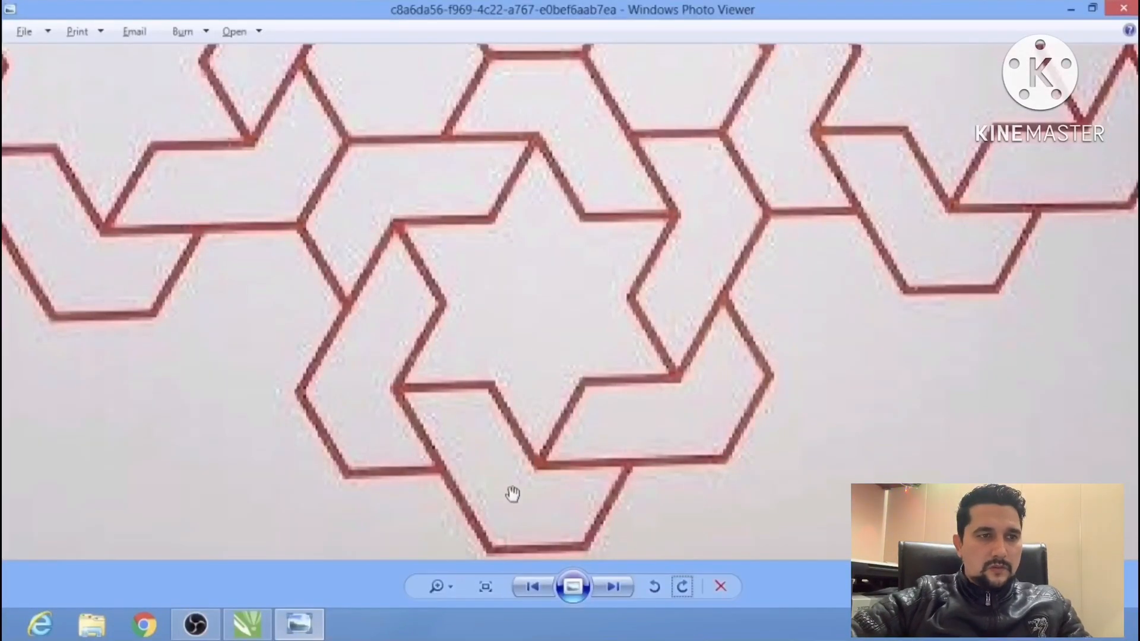
{"action": "key", "text": "alt+Tab"}
{"action": "key", "text": "alt+Tab"}
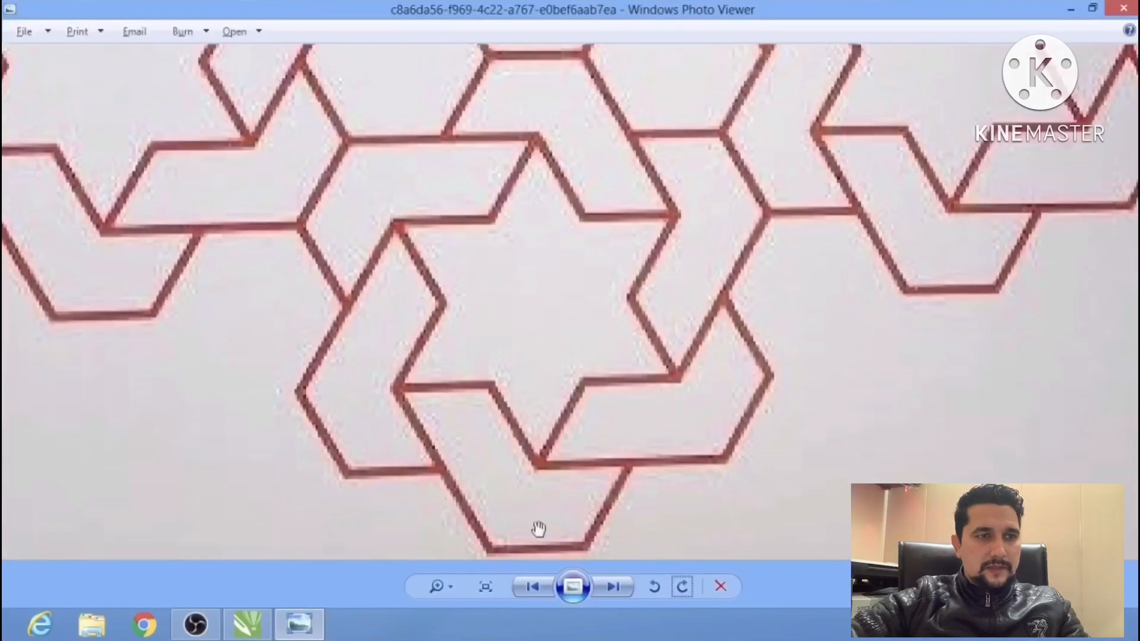
{"action": "key", "text": "alt+Tab"}
{"action": "left_click", "coordinate": [499, 373]}
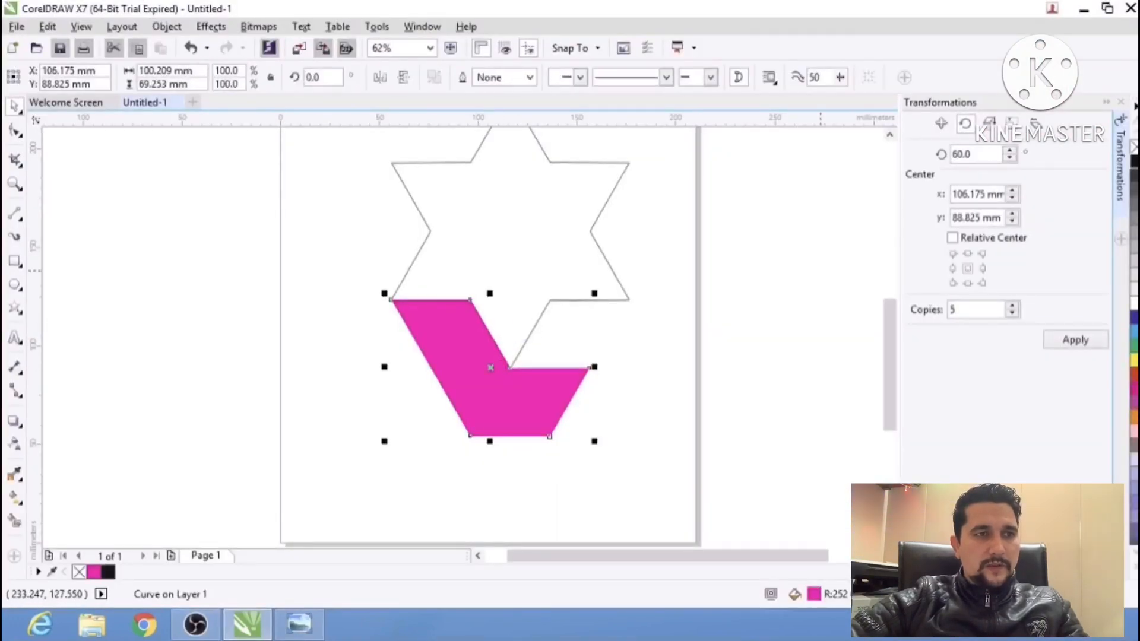
{"action": "left_click", "coordinate": [1134, 147]}
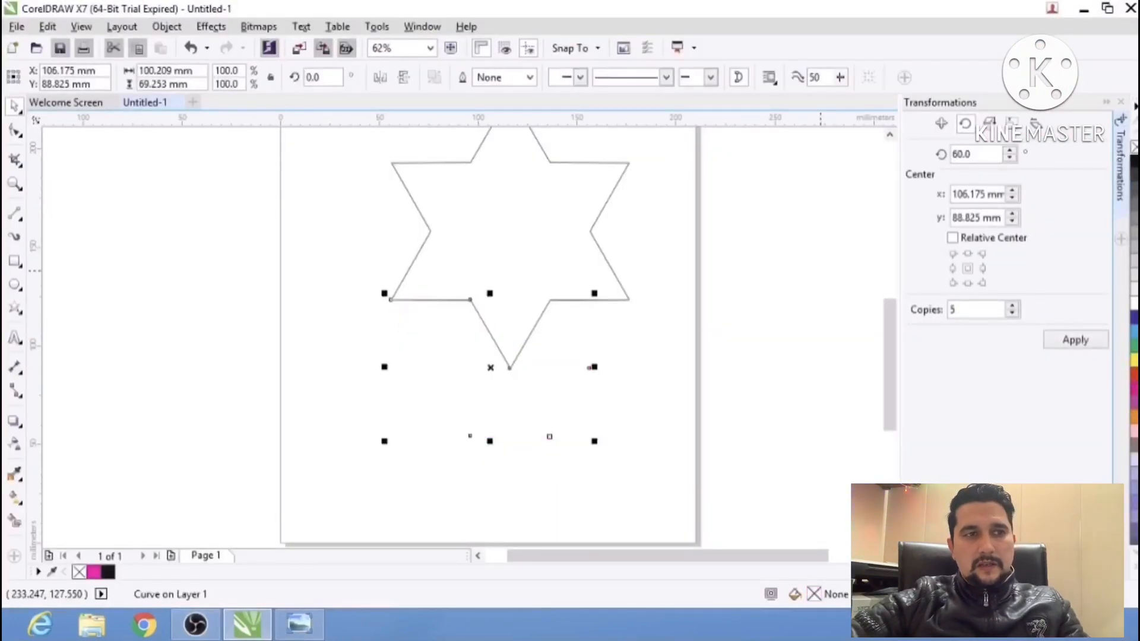
{"action": "right_click", "coordinate": [1134, 161]}
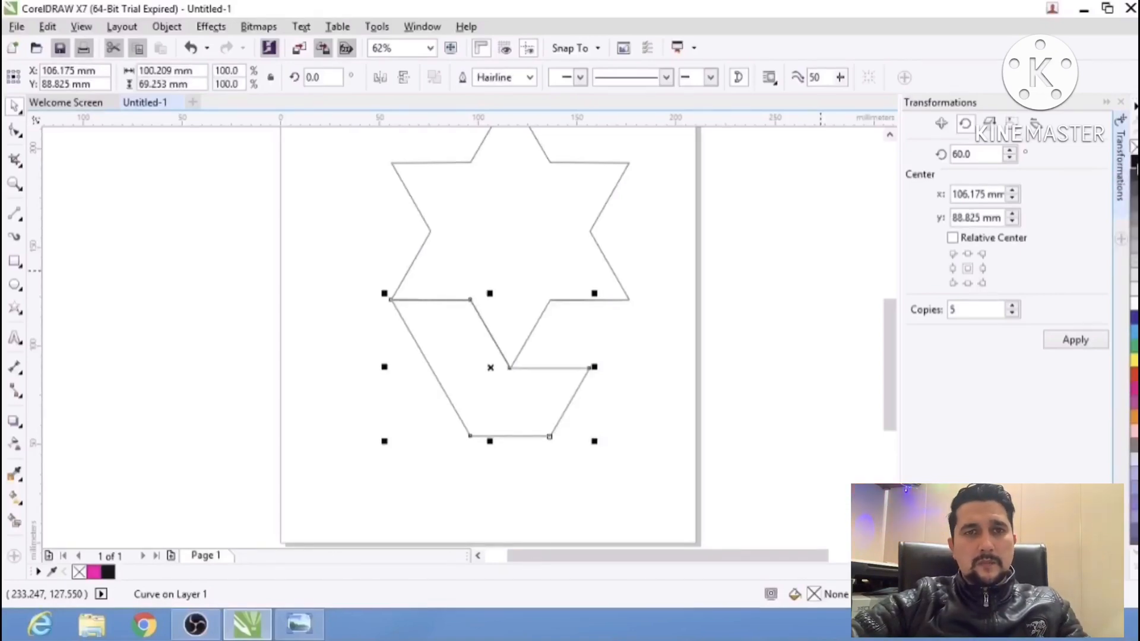
{"action": "left_click", "coordinate": [1121, 102]}
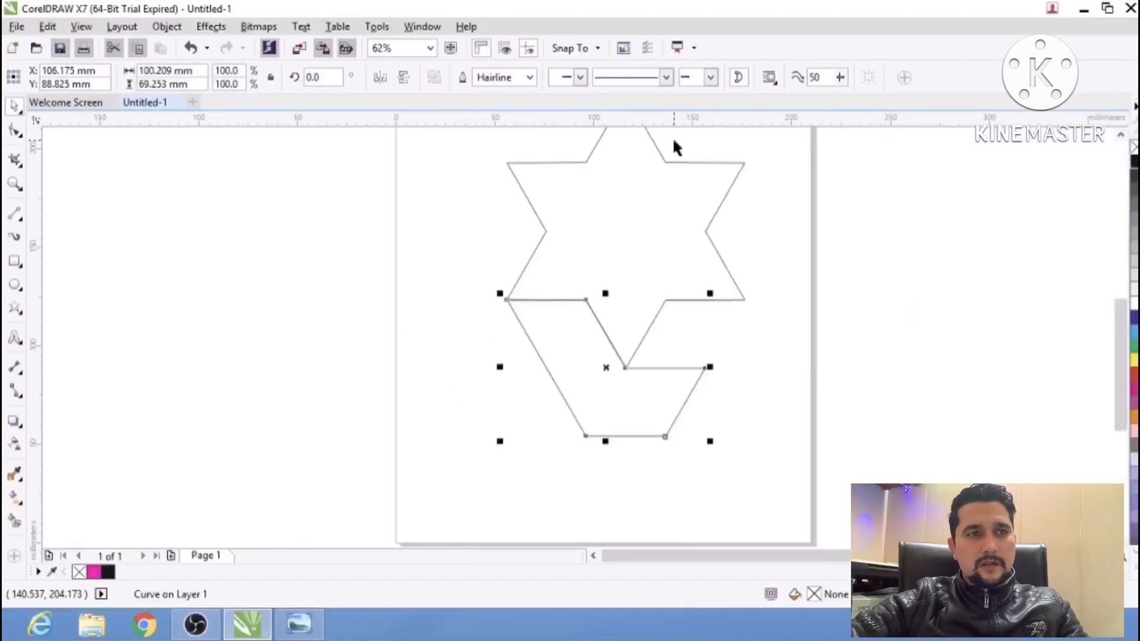
{"action": "left_click", "coordinate": [988, 224]}
{"action": "scroll", "coordinate": [691, 307], "scroll_direction": "down", "scroll_amount": 1}
{"action": "left_click_drag", "start_coordinate": [743, 291], "coordinate": [646, 297]}
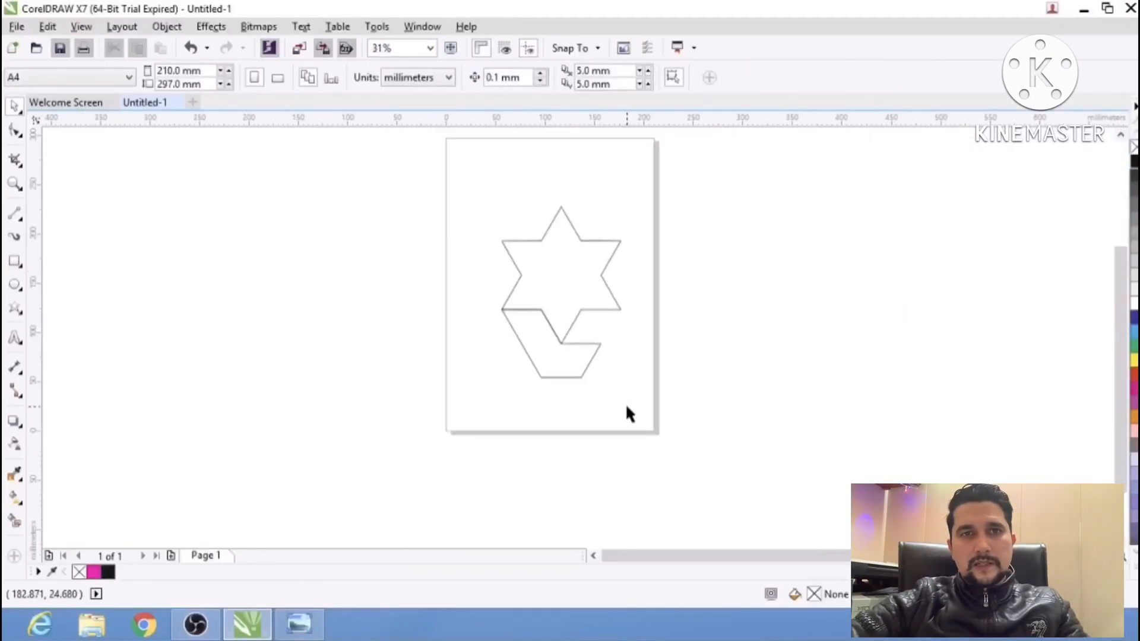
{"action": "left_click_drag", "start_coordinate": [625, 405], "coordinate": [458, 300]}
{"action": "left_click", "coordinate": [572, 329]}
{"action": "scroll", "coordinate": [531, 334], "scroll_direction": "up", "scroll_amount": 1}
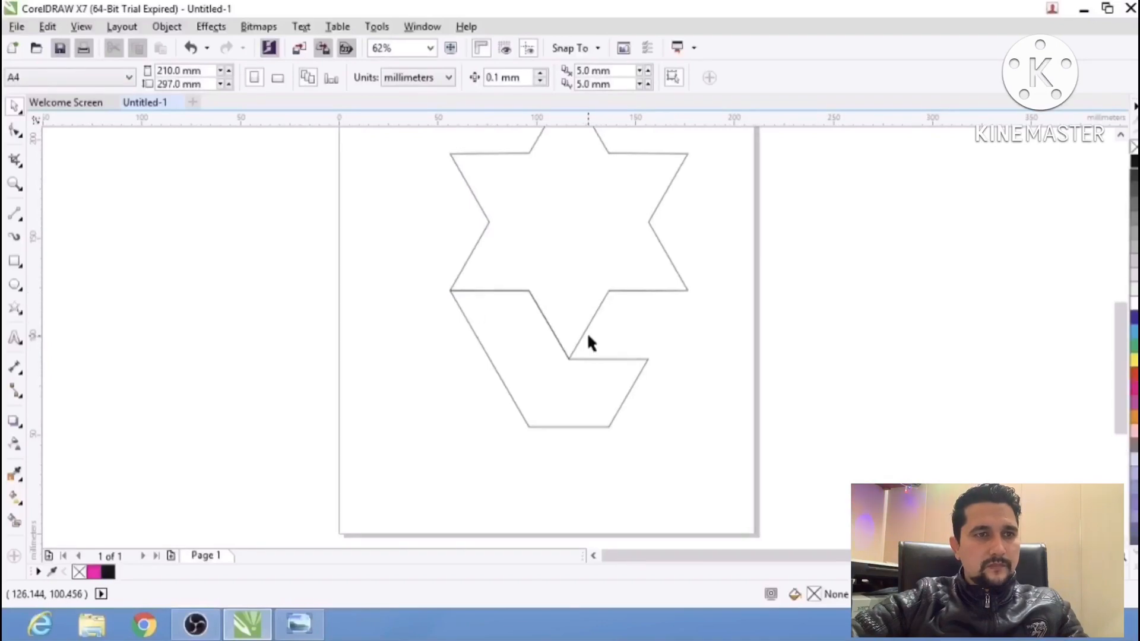
After checking the reference photo, move the band shape's rotation centre to the centre of the star.
{"action": "key", "text": "alt+Tab"}
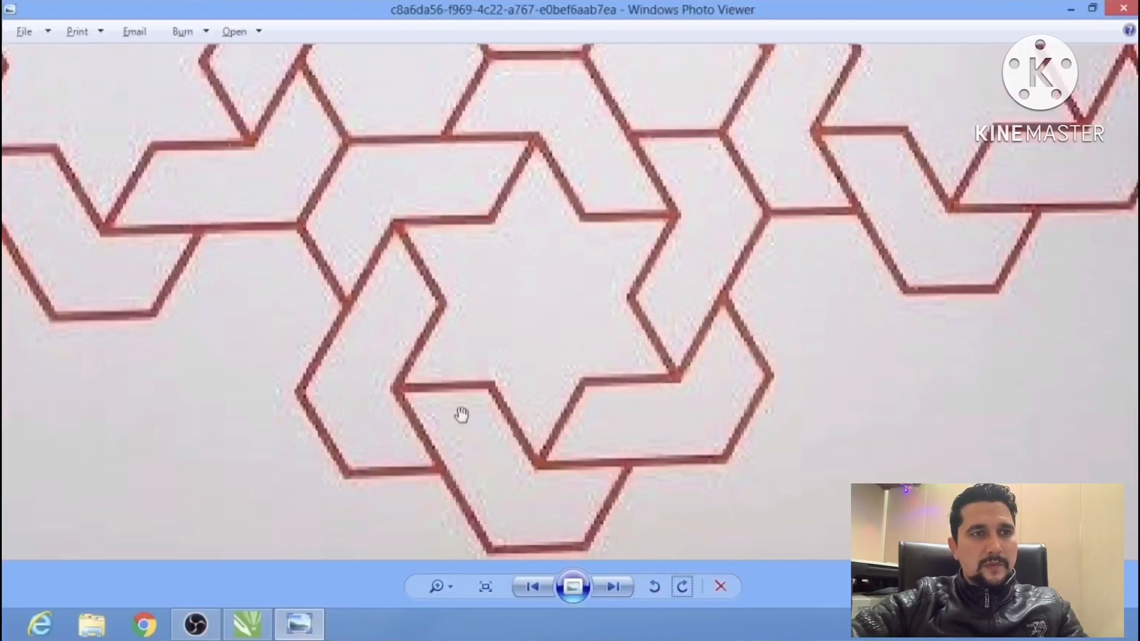
{"action": "key", "text": "alt+Tab"}
{"action": "left_click", "coordinate": [600, 428]}
{"action": "left_click", "coordinate": [596, 426]}
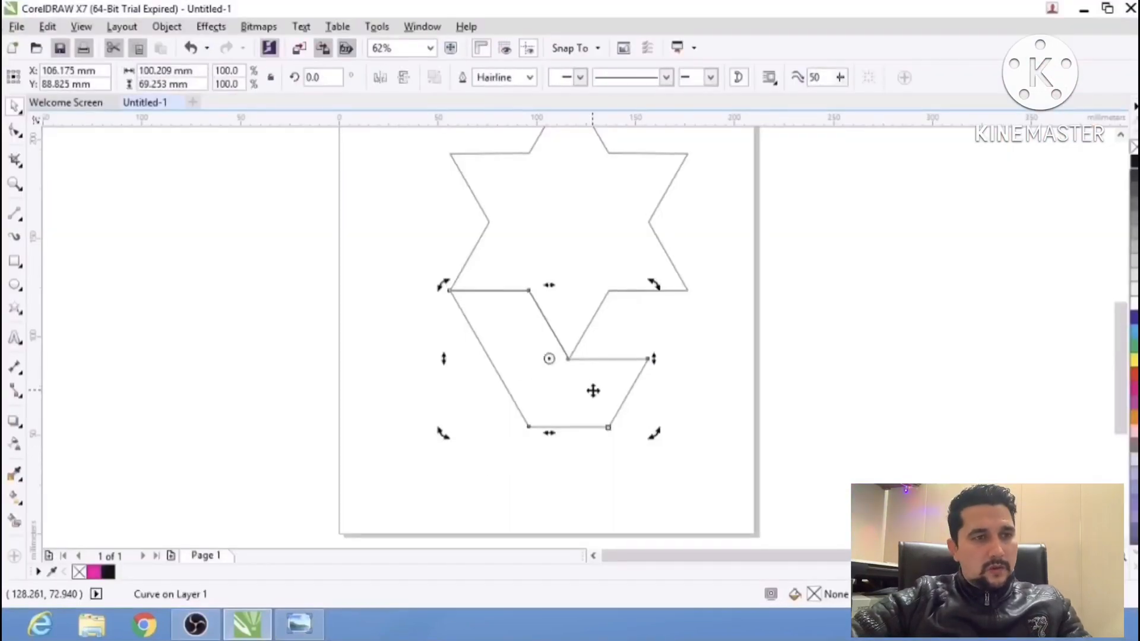
{"action": "left_click_drag", "start_coordinate": [563, 417], "coordinate": [533, 451]}
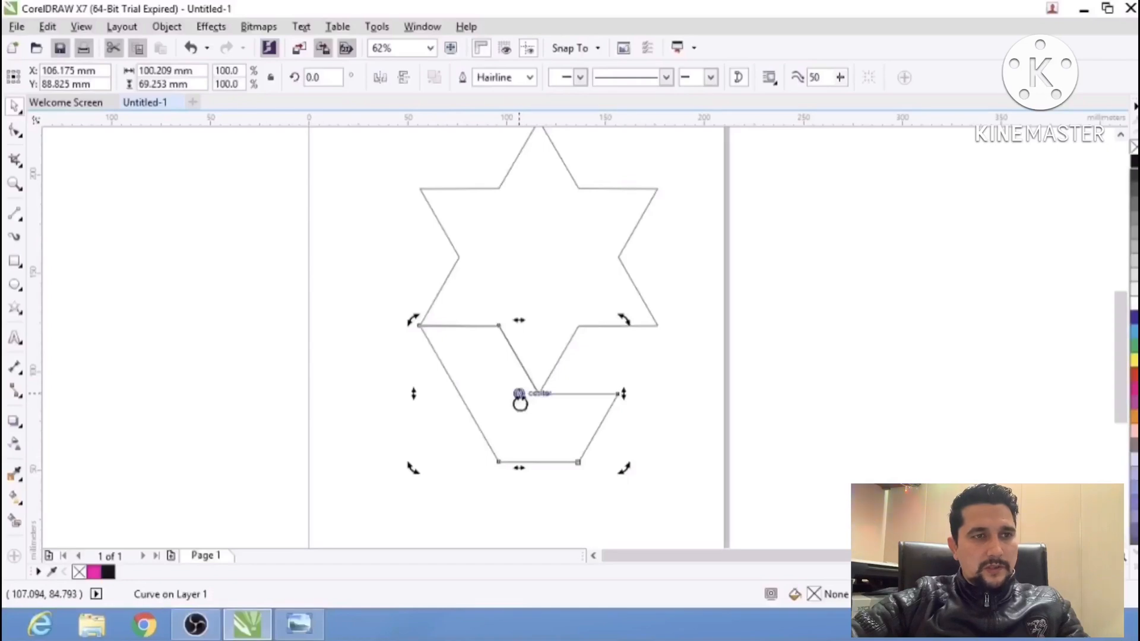
{"action": "mouse_move", "coordinate": [519, 393]}
{"action": "left_mouse_down"}
{"action": "mouse_move", "coordinate": [539, 244]}
{"action": "mouse_move", "coordinate": [538, 257]}
{"action": "left_mouse_up"}
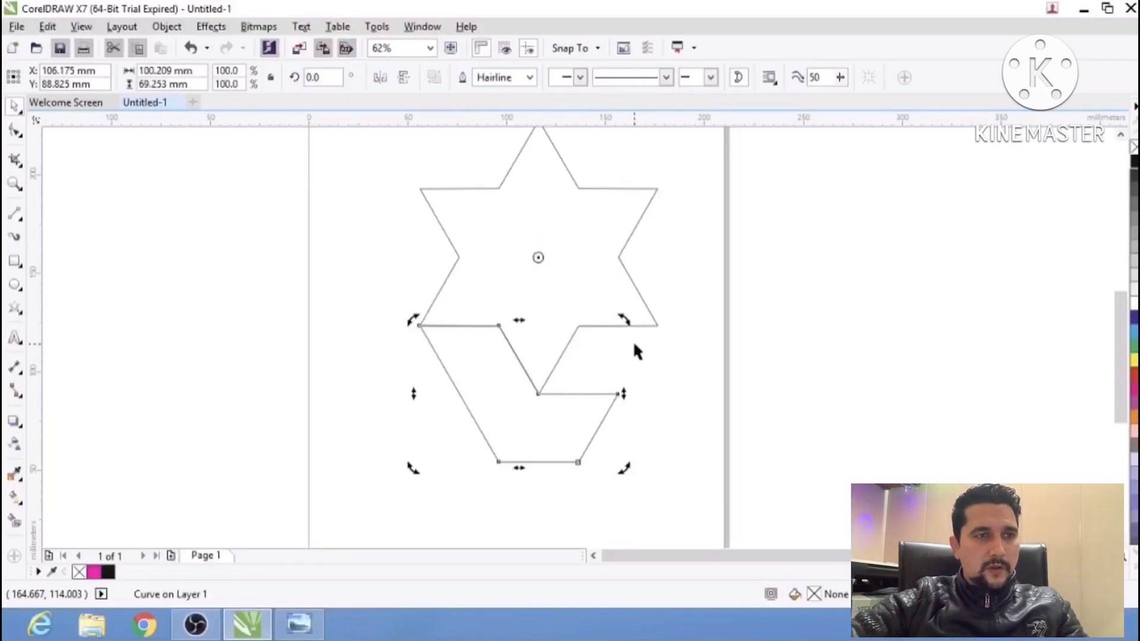
Rotate the band shape by 60° around the star's centre with 5 copies, using the Rotate transformation.
{"action": "left_click", "coordinate": [170, 30]}
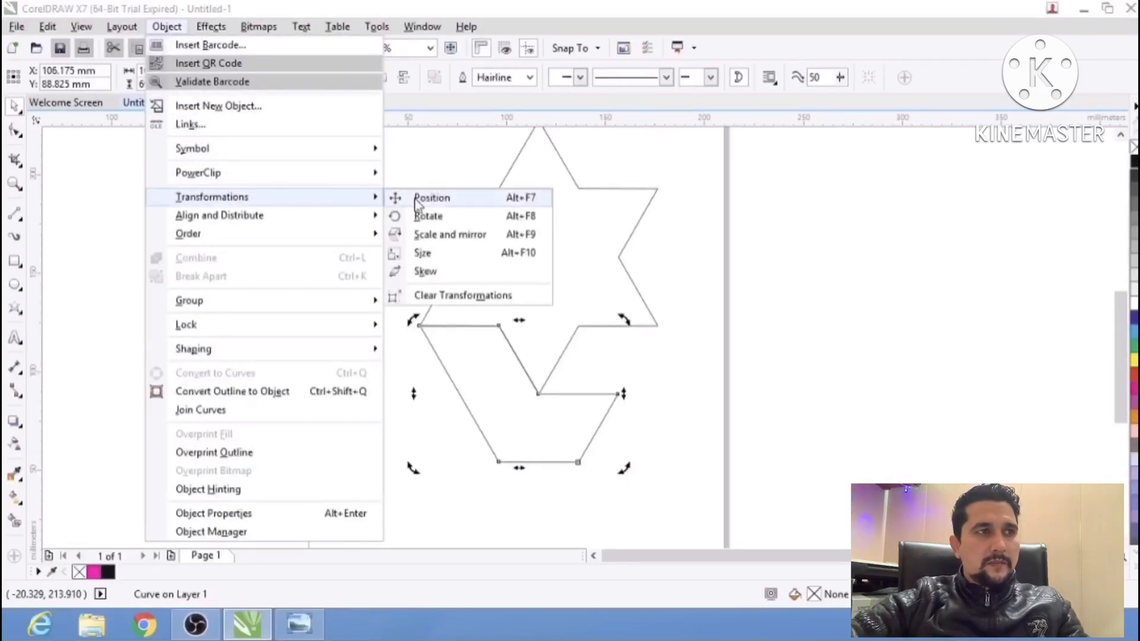
{"action": "left_click", "coordinate": [444, 217]}
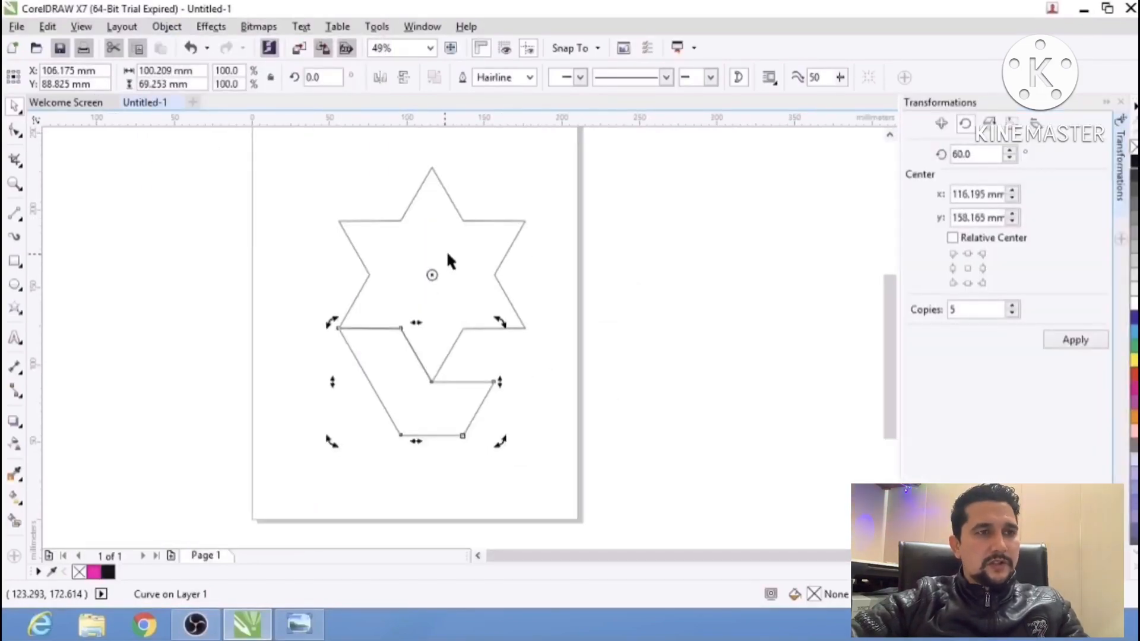
{"action": "left_click_drag", "start_coordinate": [985, 153], "coordinate": [941, 154]}
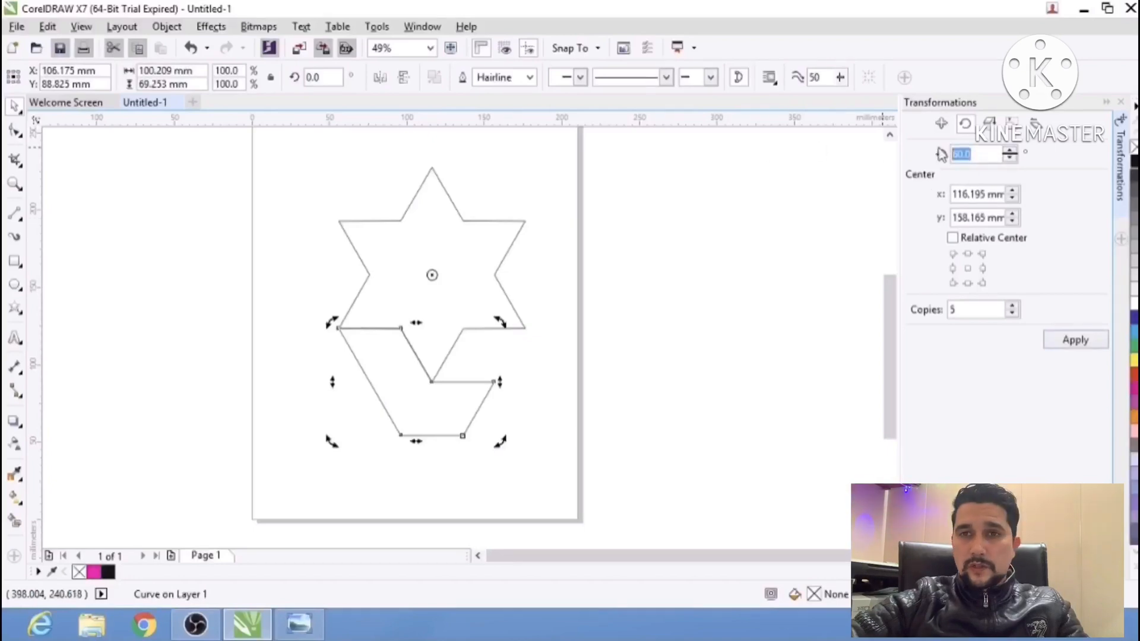
{"action": "left_click", "coordinate": [1009, 152]}
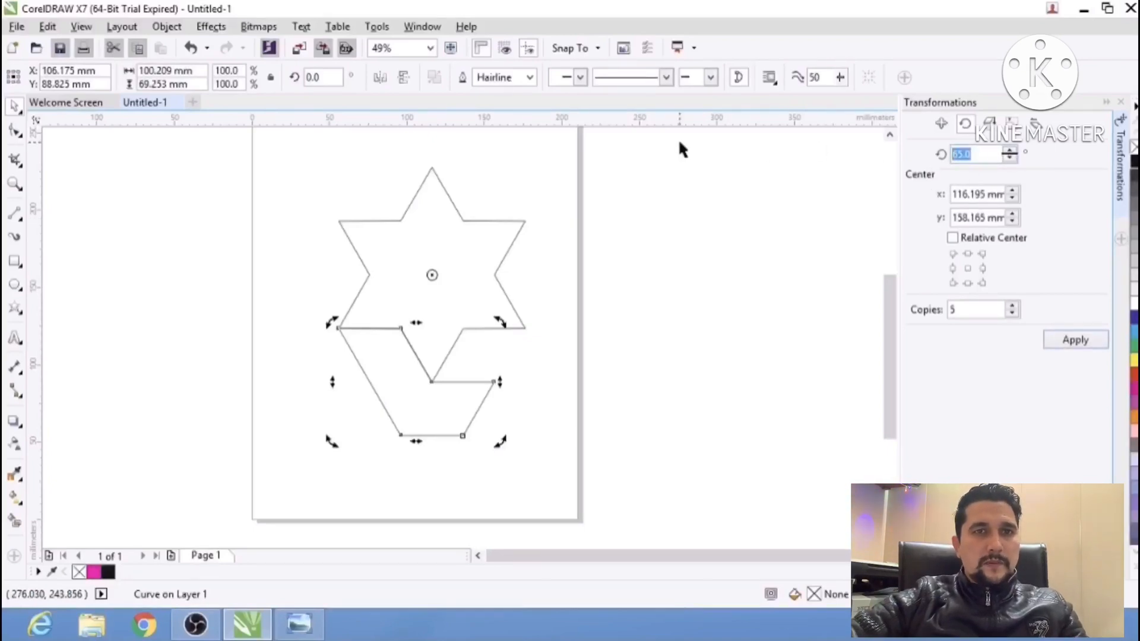
{"action": "left_click", "coordinate": [1012, 305]}
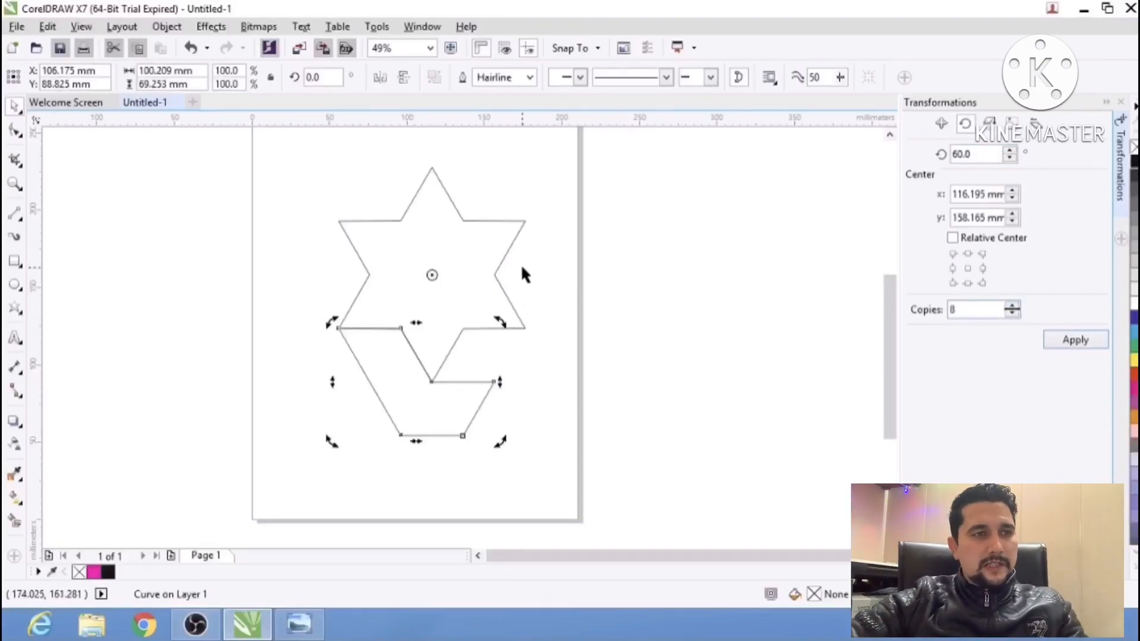
{"action": "double_click", "coordinate": [959, 304]}
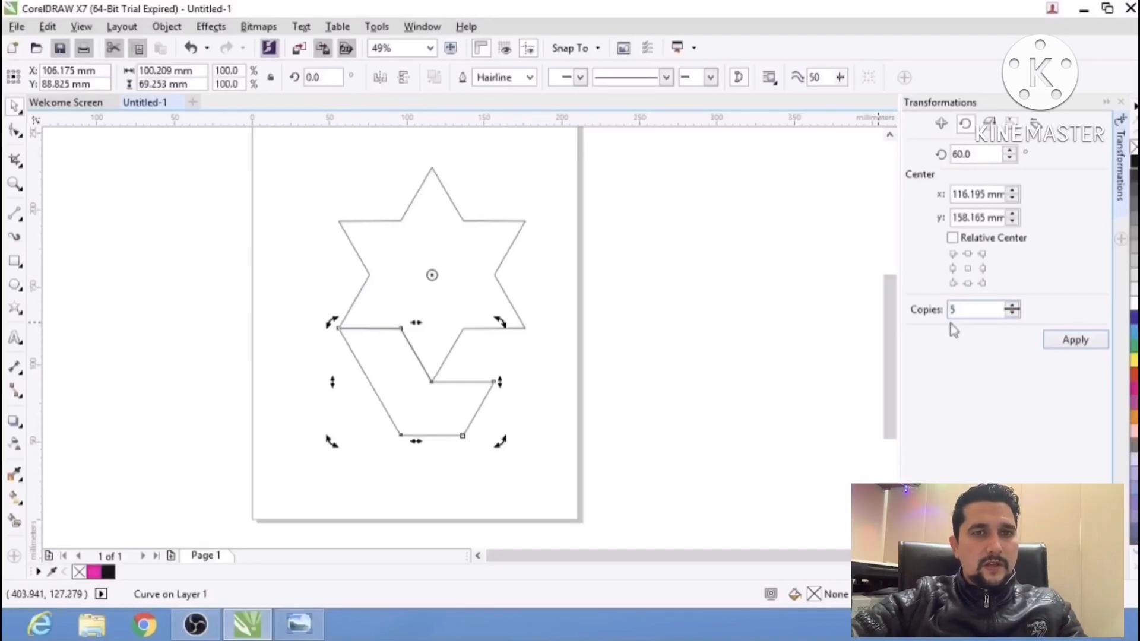
{"action": "left_click", "coordinate": [1068, 339]}
{"action": "left_click", "coordinate": [491, 254]}
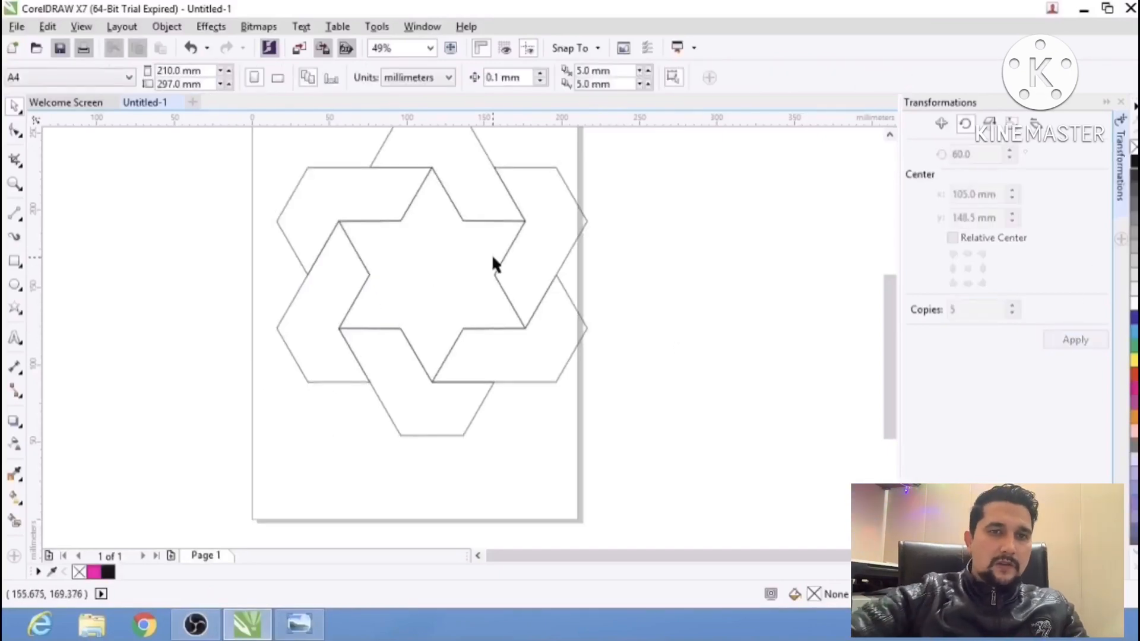
Examine the complete ring of bands around the star and compare it with the reference photo.
{"action": "scroll", "coordinate": [501, 264], "scroll_direction": "down", "scroll_amount": 1}
{"action": "left_click_drag", "start_coordinate": [501, 264], "coordinate": [686, 314]}
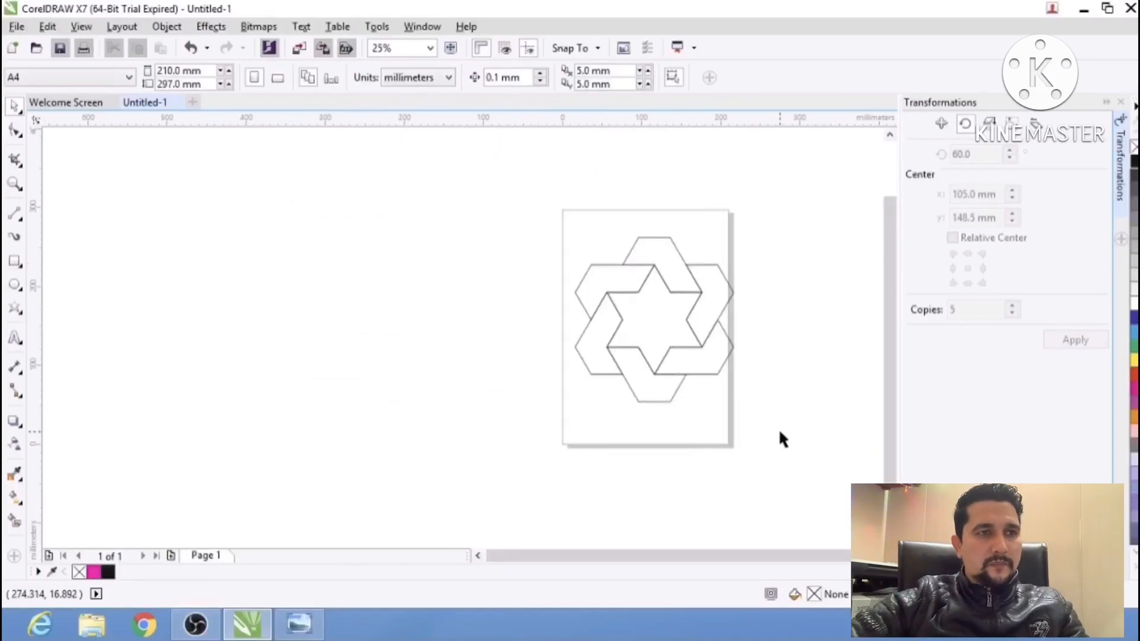
{"action": "left_click_drag", "start_coordinate": [780, 432], "coordinate": [526, 171]}
{"action": "left_click_drag", "start_coordinate": [658, 318], "coordinate": [580, 321]}
{"action": "left_click", "coordinate": [392, 271]}
{"action": "scroll", "coordinate": [555, 315], "scroll_direction": "up", "scroll_amount": 1}
{"action": "key", "text": "alt+Tab"}
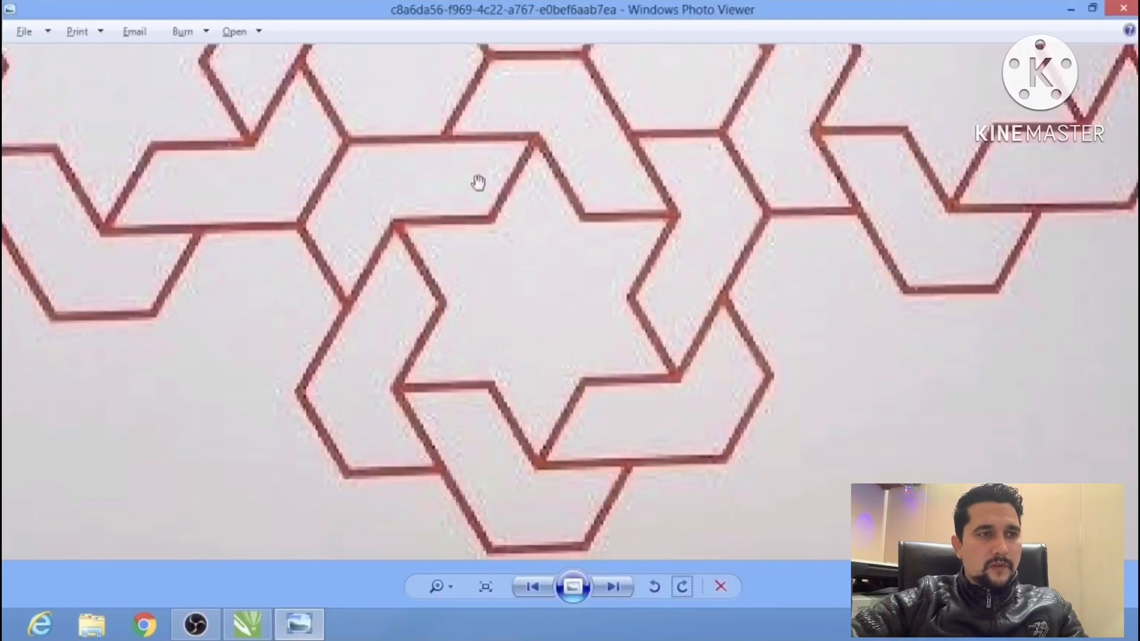
After checking the layout of neighbouring stars in the reference photo, select the star with its six bands and group them.
{"action": "key", "text": "alt+Tab"}
{"action": "key", "text": "alt+Tab"}
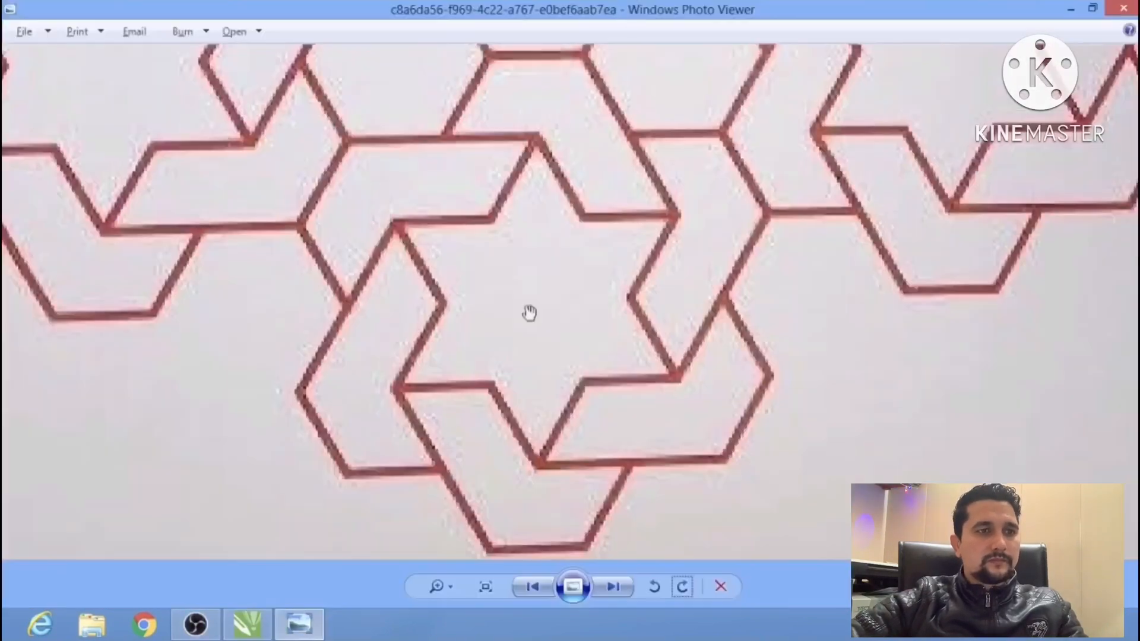
{"action": "scroll", "coordinate": [526, 310], "scroll_direction": "down", "scroll_amount": 3}
{"action": "scroll", "coordinate": [600, 341], "scroll_direction": "down", "scroll_amount": 2}
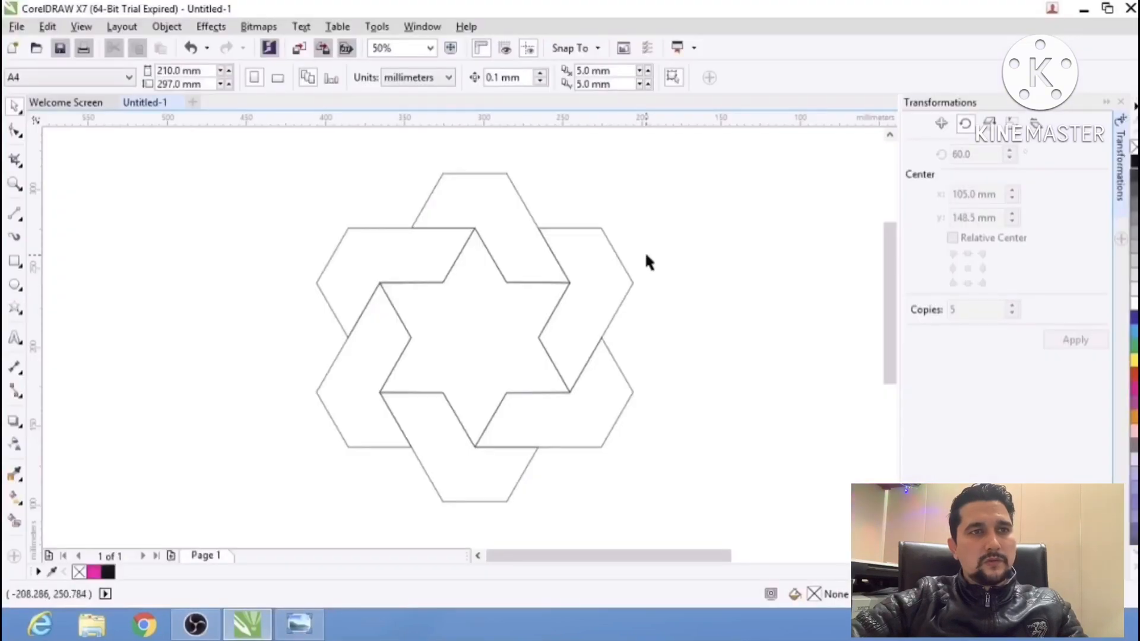
{"action": "scroll", "coordinate": [517, 286], "scroll_direction": "down", "scroll_amount": 1}
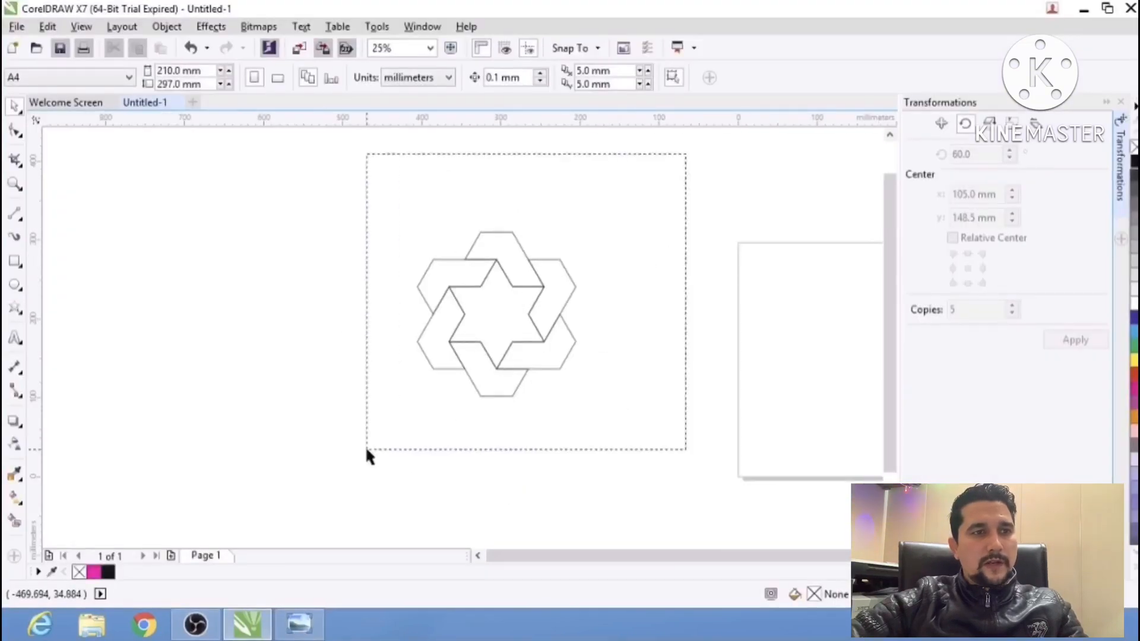
{"action": "left_click_drag", "start_coordinate": [366, 450], "coordinate": [366, 449]}
{"action": "left_click_drag", "start_coordinate": [496, 314], "coordinate": [407, 323]}
{"action": "scroll", "coordinate": [426, 325], "scroll_direction": "down", "scroll_amount": 1}
{"action": "scroll", "coordinate": [394, 324], "scroll_direction": "up", "scroll_amount": 1}
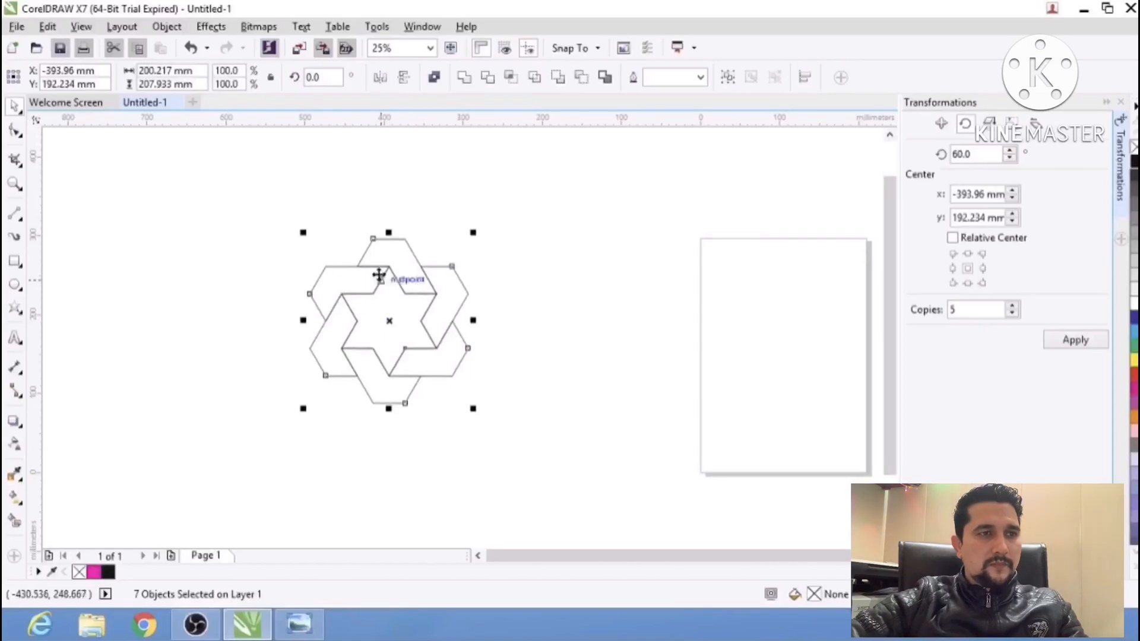
{"action": "key", "text": "ctrl+g"}
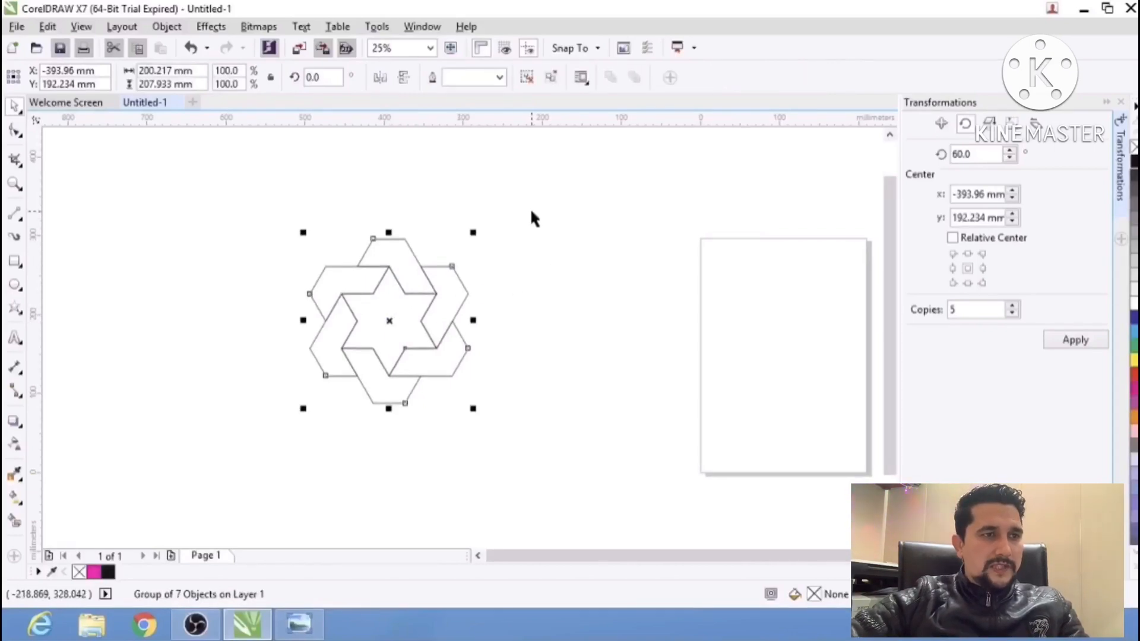
Copy the star group and snap the copy against the upper-right band of the original so their edges meet.
{"action": "left_click_drag", "start_coordinate": [552, 202], "coordinate": [257, 461]}
{"action": "left_click_drag", "start_coordinate": [392, 320], "coordinate": [658, 314]}
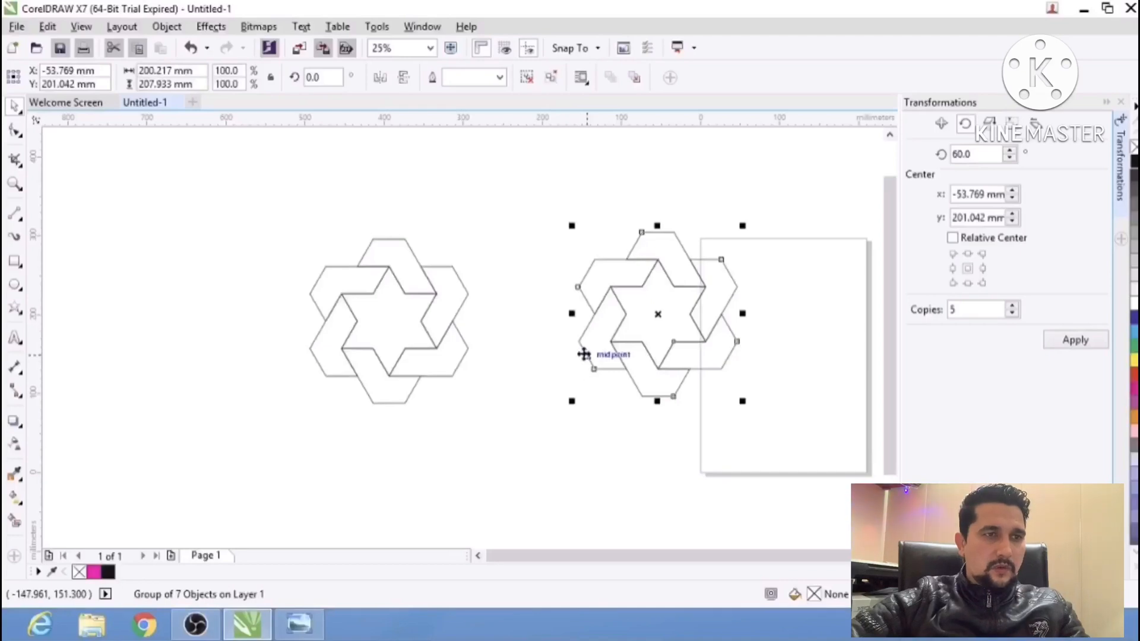
{"action": "left_click_drag", "start_coordinate": [584, 354], "coordinate": [463, 274]}
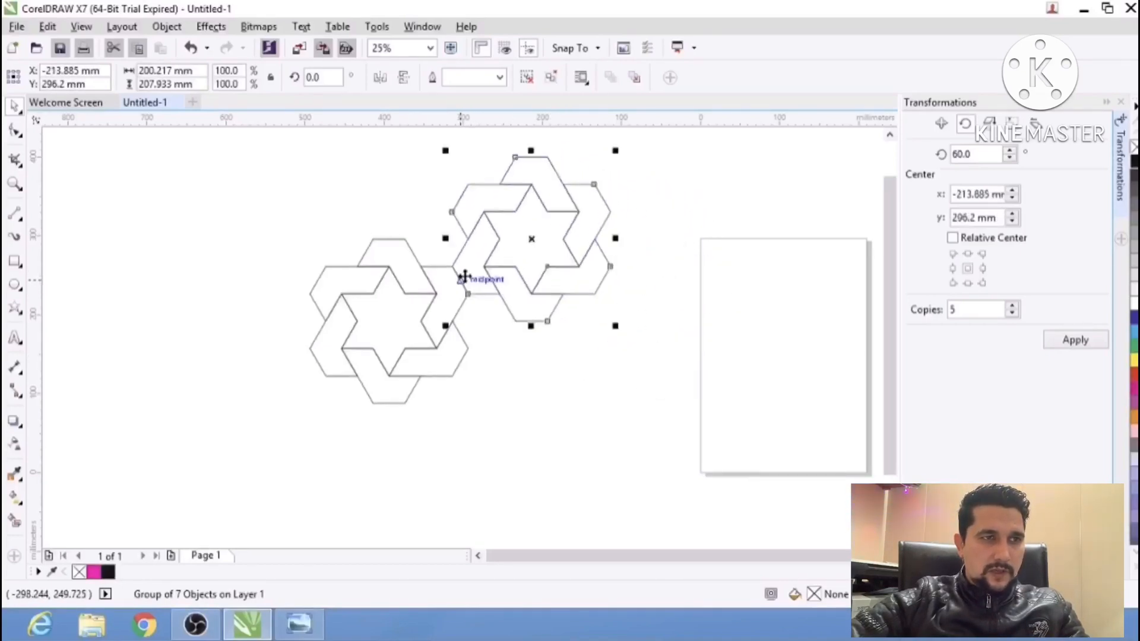
Move the copied group's rotation centre to the centre of the original star.
{"action": "left_click", "coordinate": [517, 337]}
{"action": "left_click", "coordinate": [493, 289]}
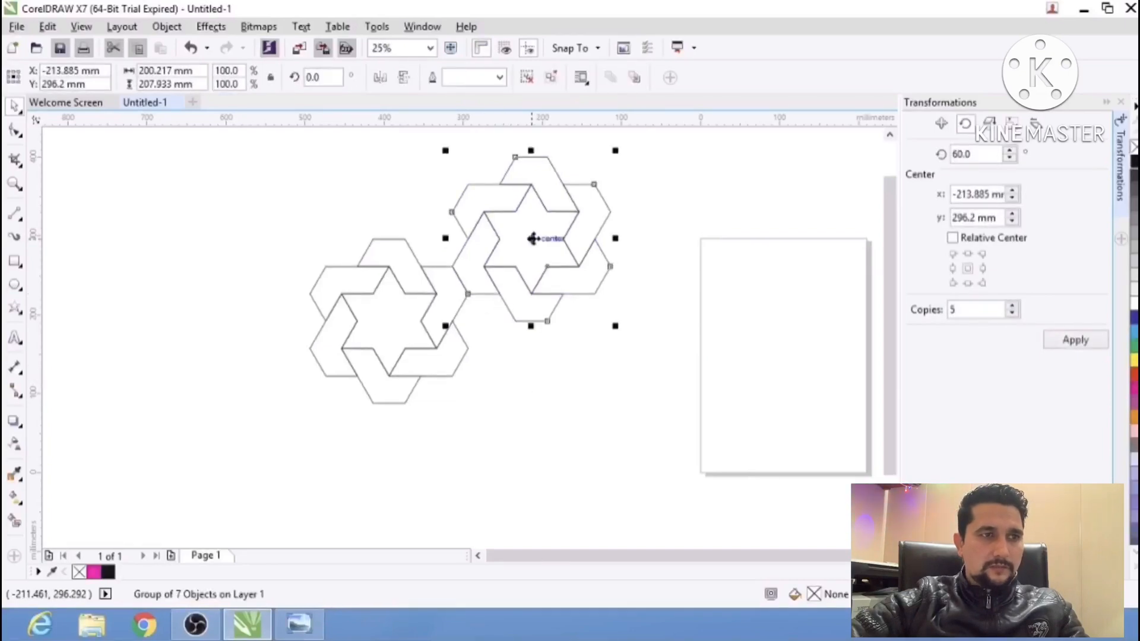
{"action": "left_click", "coordinate": [568, 229]}
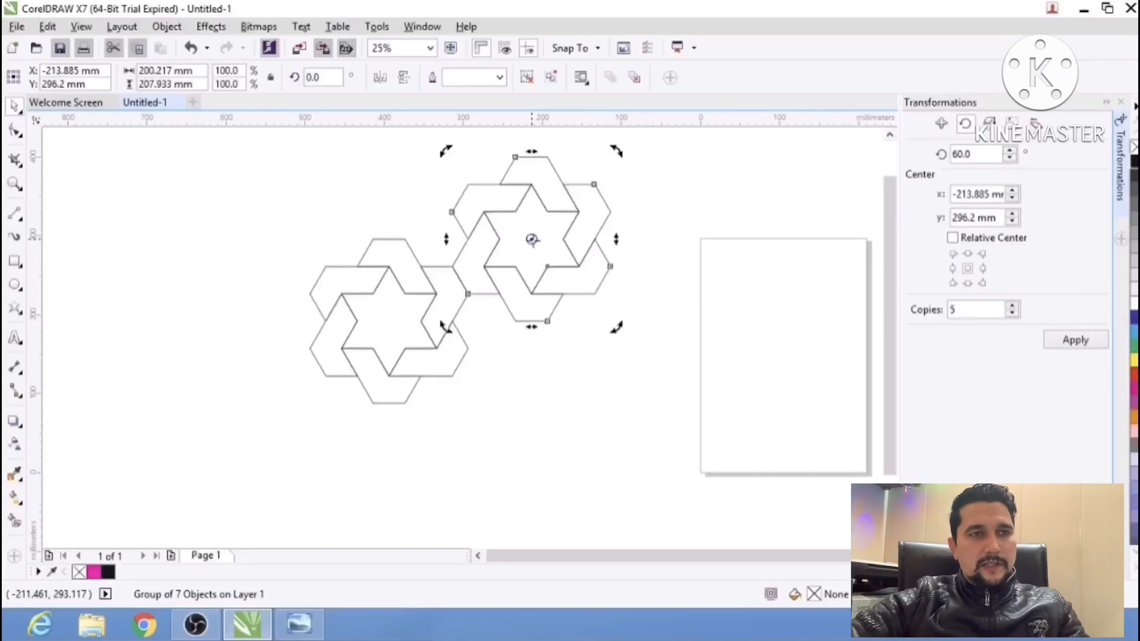
{"action": "left_click_drag", "start_coordinate": [532, 240], "coordinate": [389, 320]}
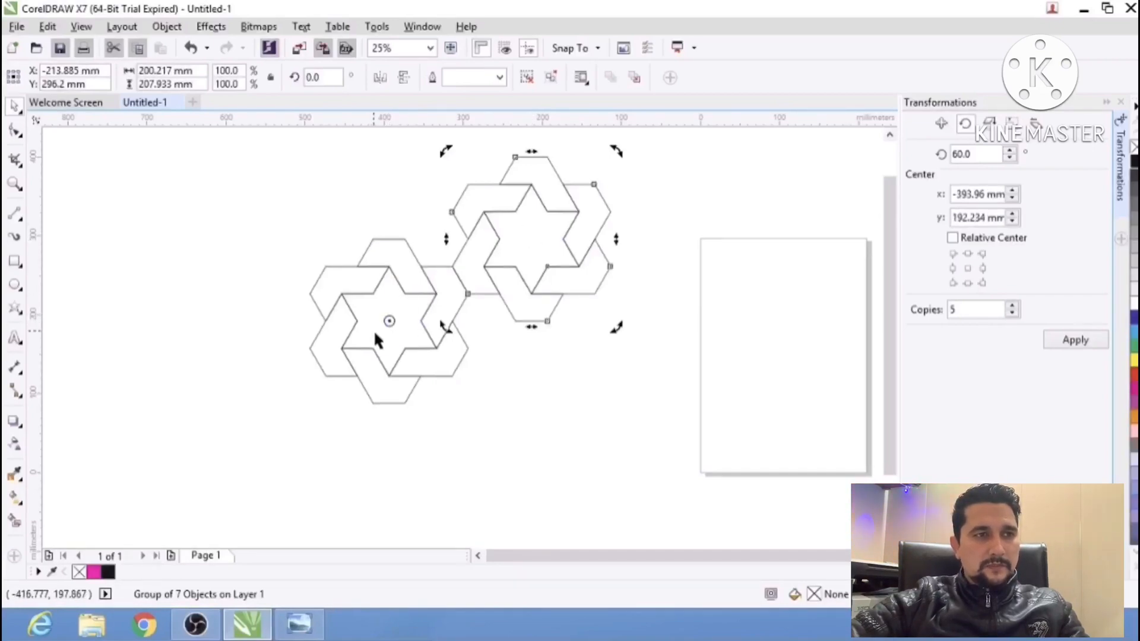
Rotate the copied group by 60° around the original star's centre with 5 copies, using the Rotate transformation.
{"action": "double_click", "coordinate": [969, 155]}
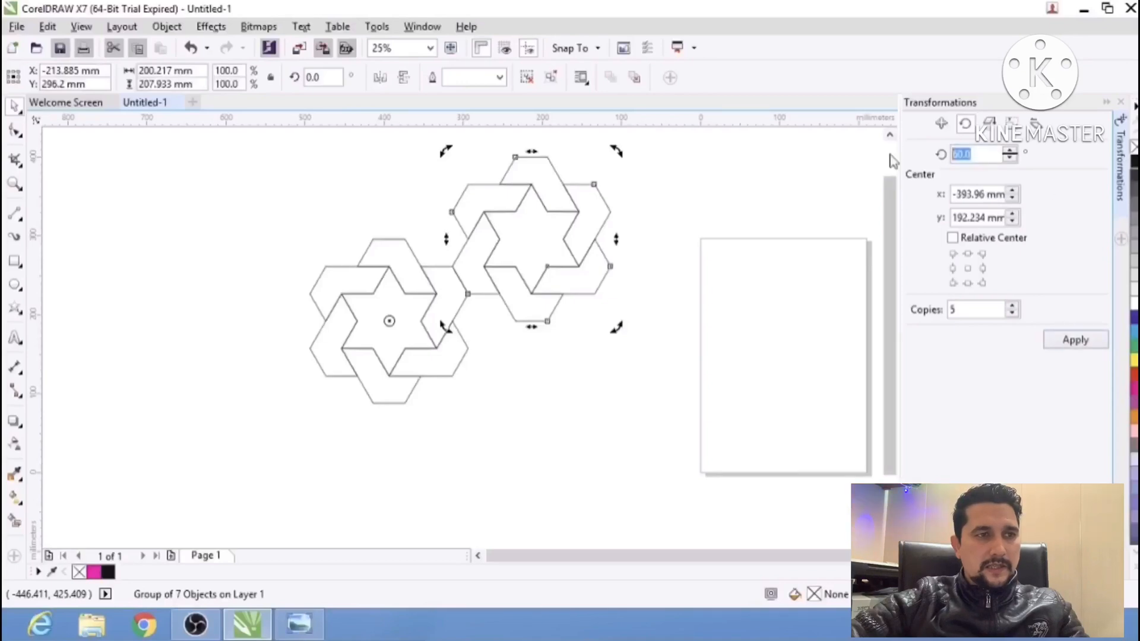
{"action": "double_click", "coordinate": [972, 308]}
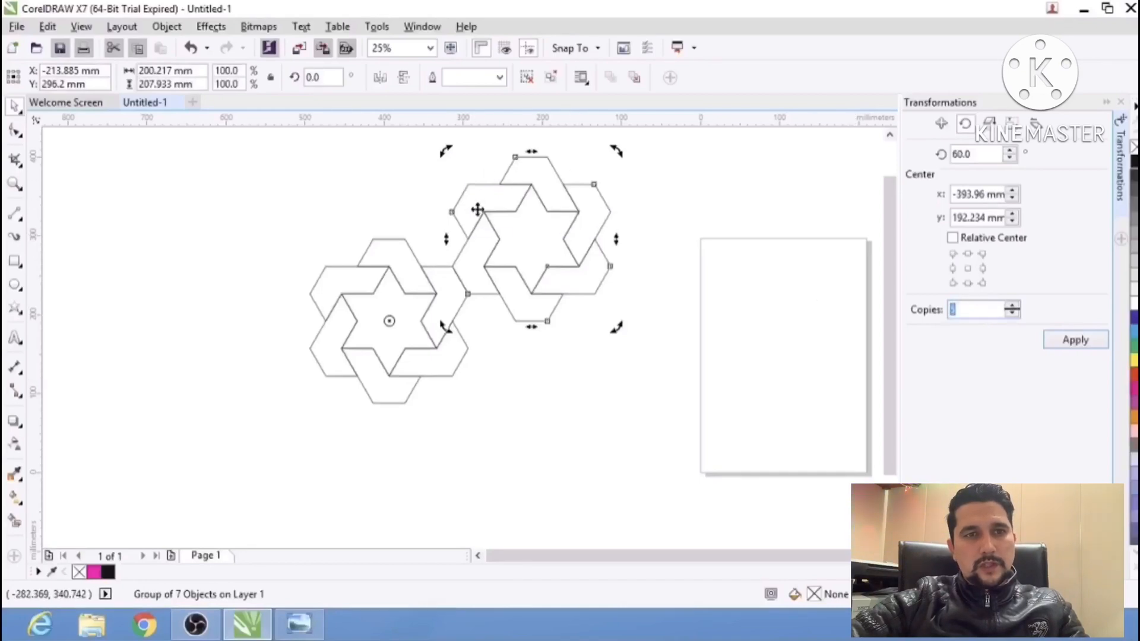
{"action": "left_click", "coordinate": [1062, 341]}
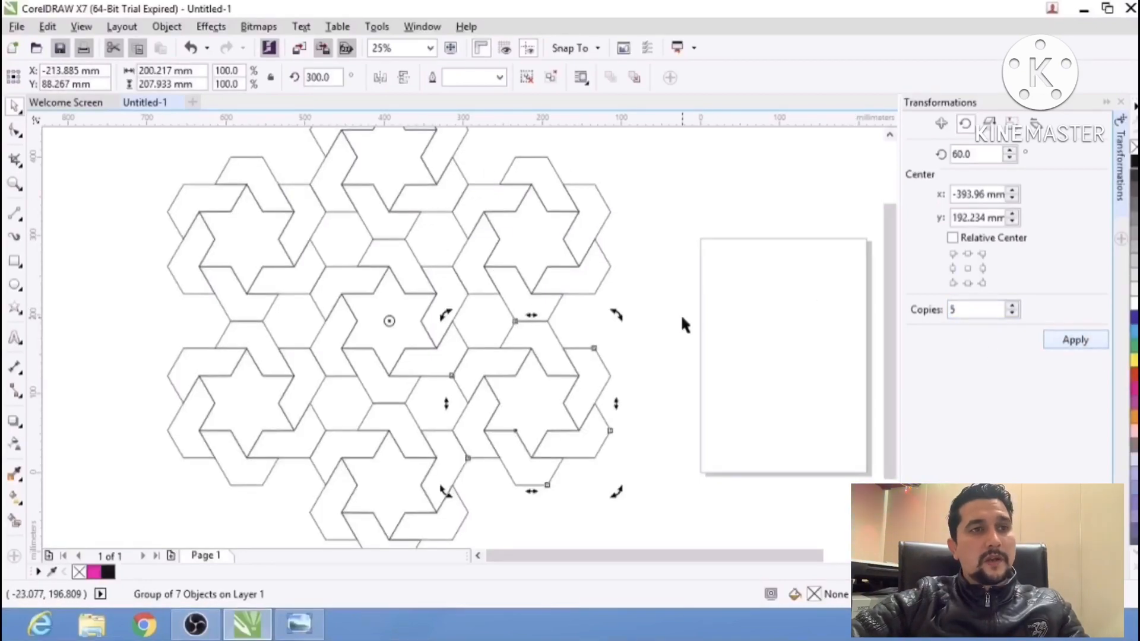
{"action": "left_click", "coordinate": [553, 280]}
{"action": "scroll", "coordinate": [553, 280], "scroll_direction": "down", "scroll_amount": 2}
Move the whole seven-star pattern further left of the page, centred at about X -952 mm, Y 159 mm.
{"action": "left_click_drag", "start_coordinate": [651, 168], "coordinate": [269, 469]}
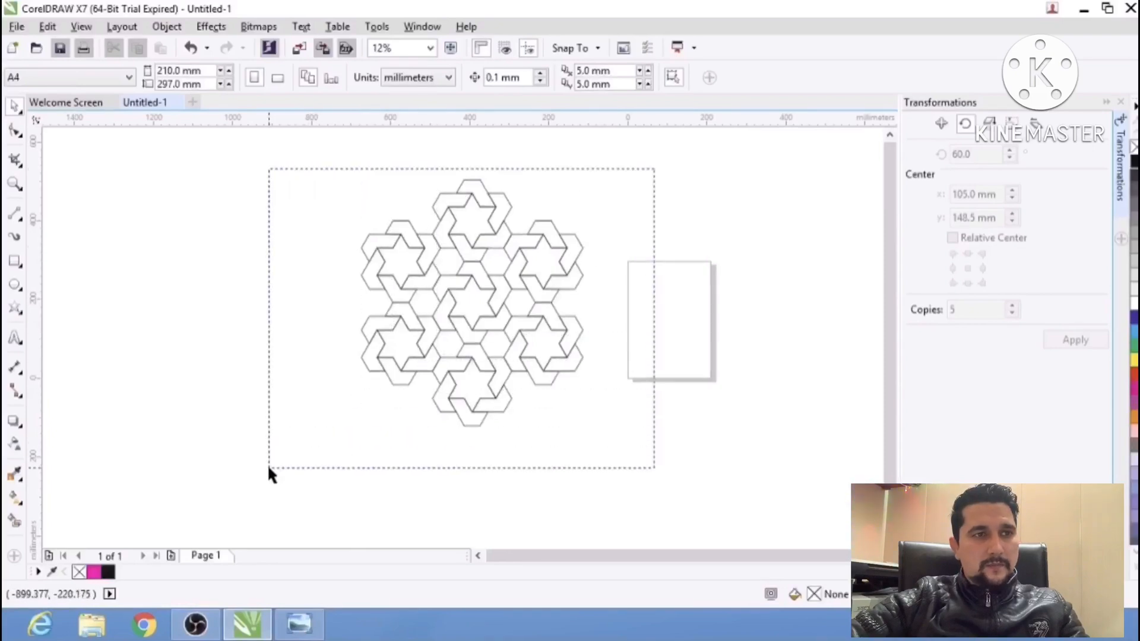
{"action": "left_click_drag", "start_coordinate": [530, 324], "coordinate": [478, 328]}
{"action": "left_click", "coordinate": [718, 319]}
{"action": "scroll", "coordinate": [417, 319], "scroll_direction": "up", "scroll_amount": 1}
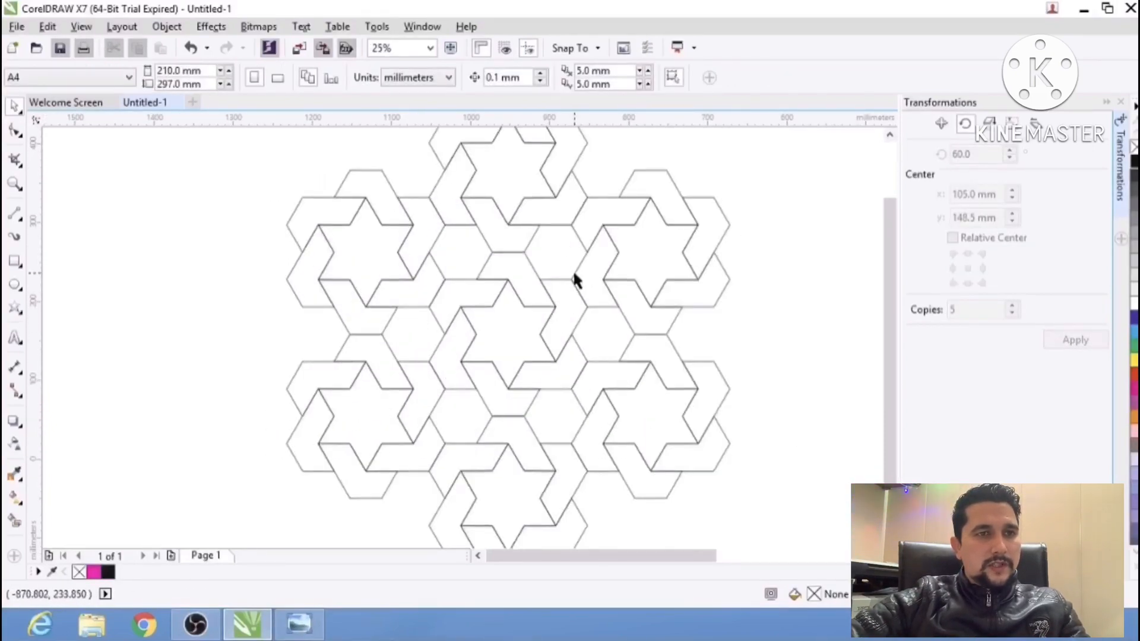
Give the whole seven-star pattern a red outline with a width of 2.0 mm.
{"action": "scroll", "coordinate": [573, 273], "scroll_direction": "down", "scroll_amount": 1}
{"action": "left_click_drag", "start_coordinate": [724, 148], "coordinate": [266, 467]}
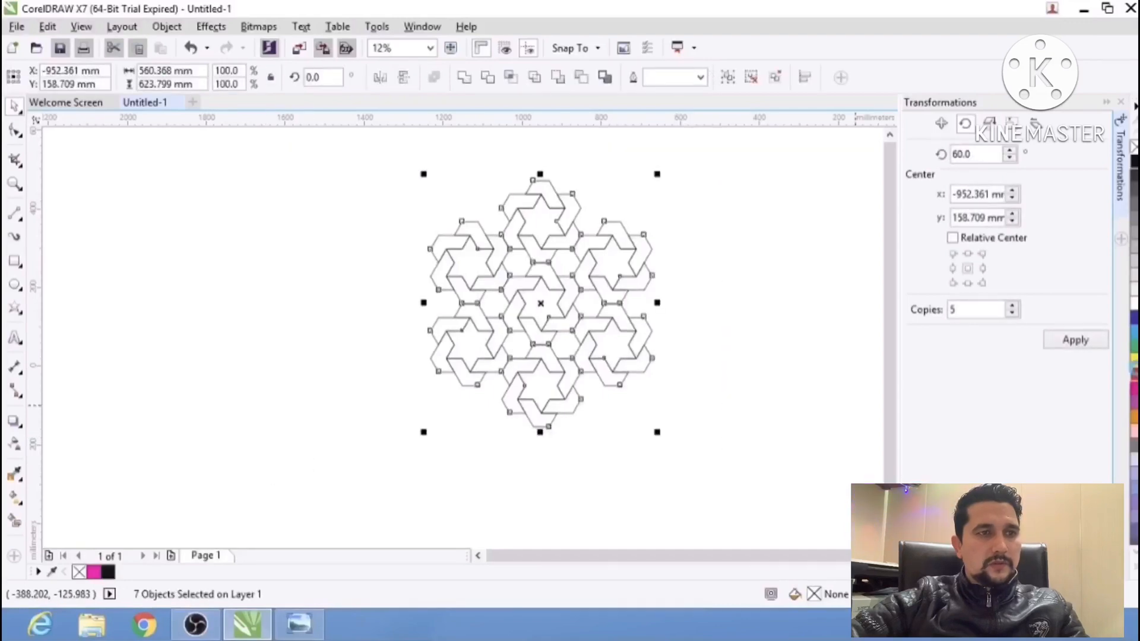
{"action": "left_click", "coordinate": [702, 77]}
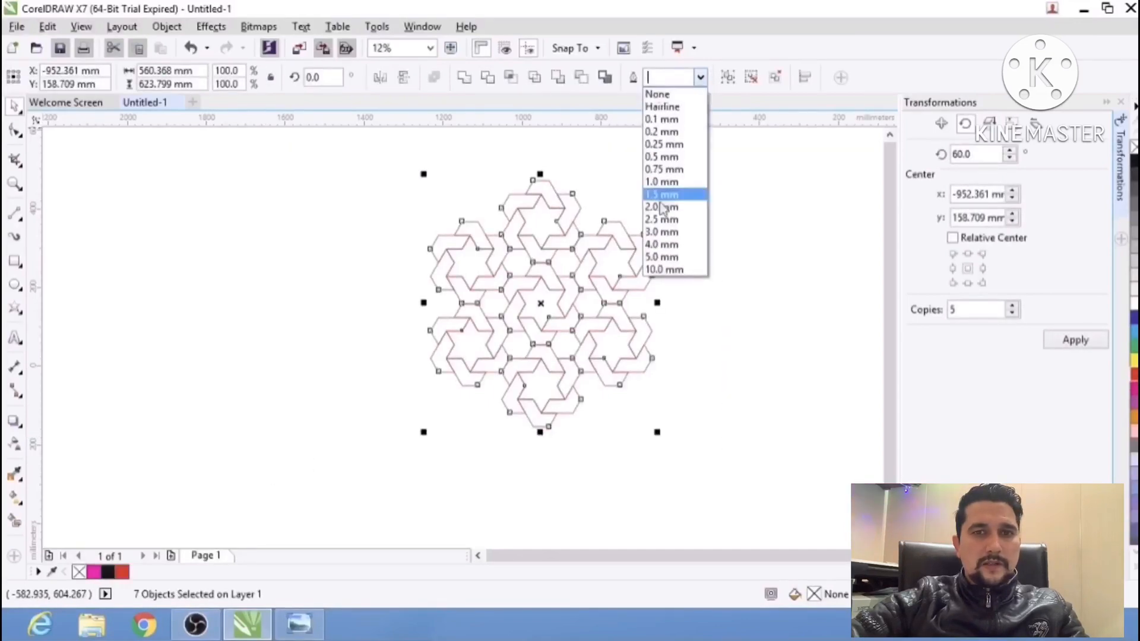
{"action": "left_click", "coordinate": [669, 213]}
Try a 5.0 mm outline on the whole pattern, and settle on an outline width of 3.0 mm.
{"action": "left_click", "coordinate": [705, 76]}
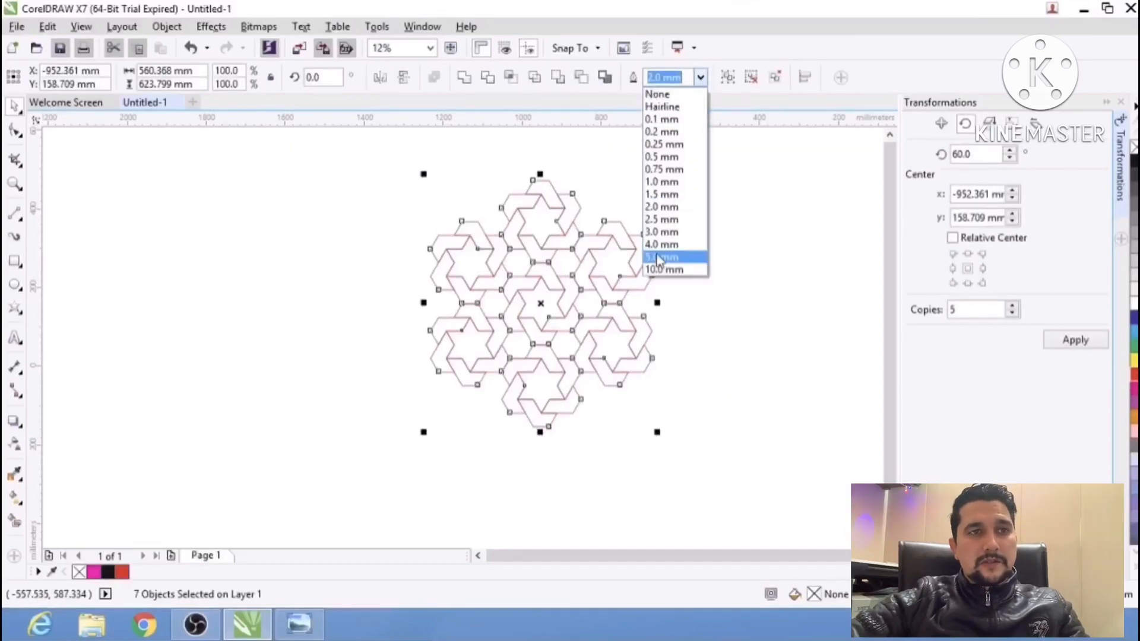
{"action": "left_click", "coordinate": [667, 257]}
{"action": "left_click", "coordinate": [701, 77]}
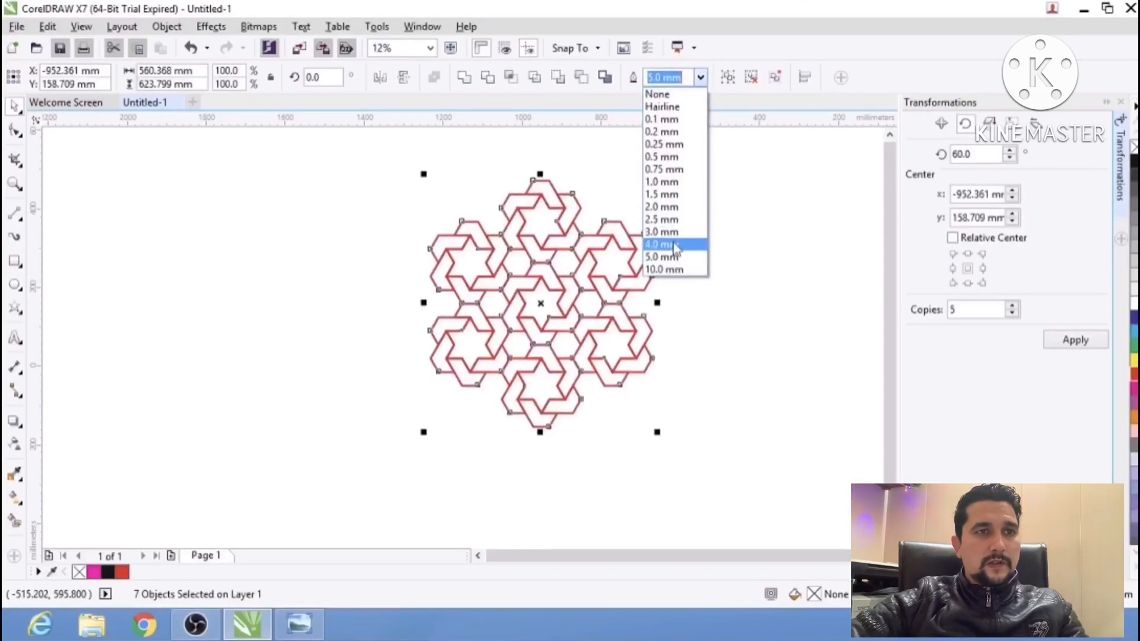
{"action": "left_click", "coordinate": [675, 234]}
{"action": "left_click", "coordinate": [675, 237]}
Examine the red-outlined seven-star pattern and compare it with the reference photo.
{"action": "scroll", "coordinate": [558, 263], "scroll_direction": "up", "scroll_amount": 2}
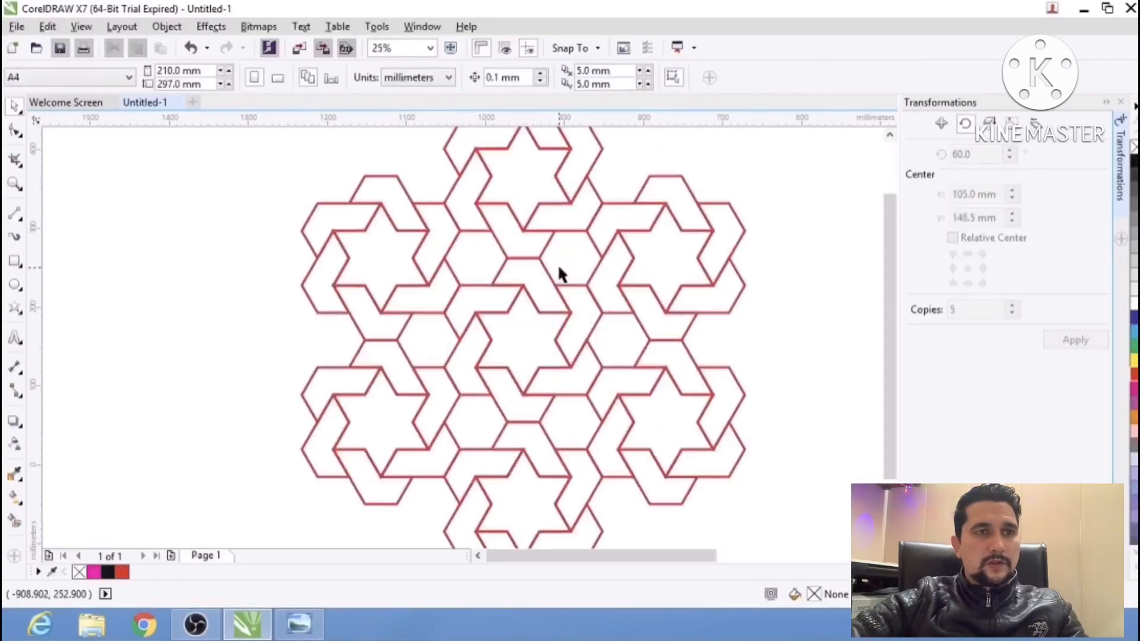
{"action": "scroll", "coordinate": [479, 271], "scroll_direction": "down", "scroll_amount": 1}
{"action": "left_click_drag", "start_coordinate": [592, 271], "coordinate": [572, 292]}
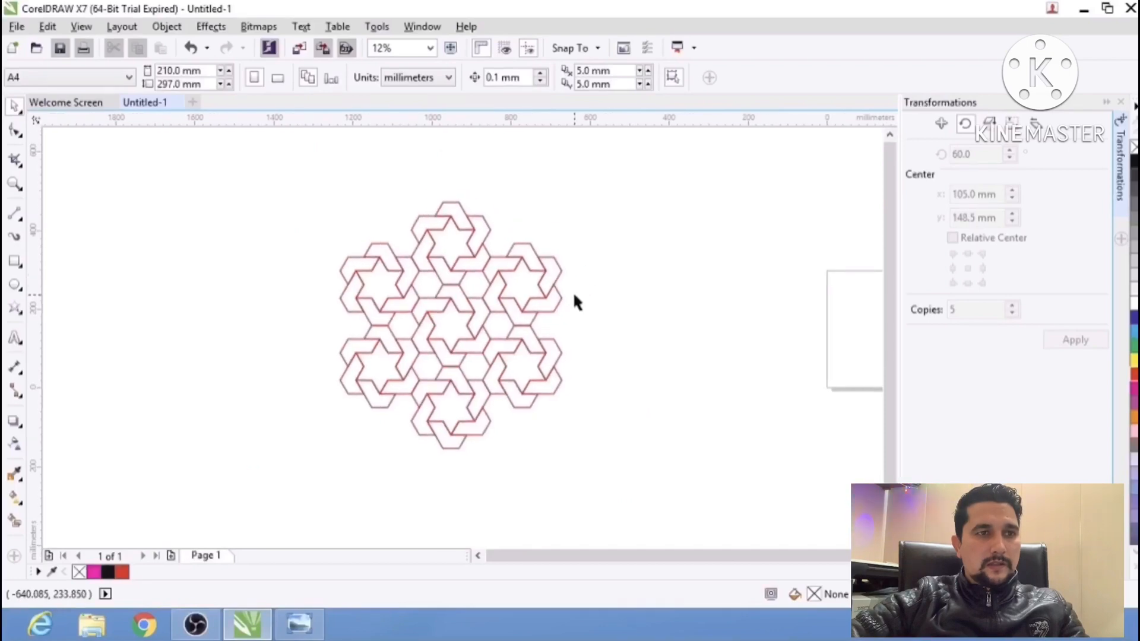
{"action": "key", "text": "alt+Tab"}
{"action": "scroll", "coordinate": [584, 236], "scroll_direction": "down", "scroll_amount": 2}
{"action": "key", "text": "alt+Tab"}
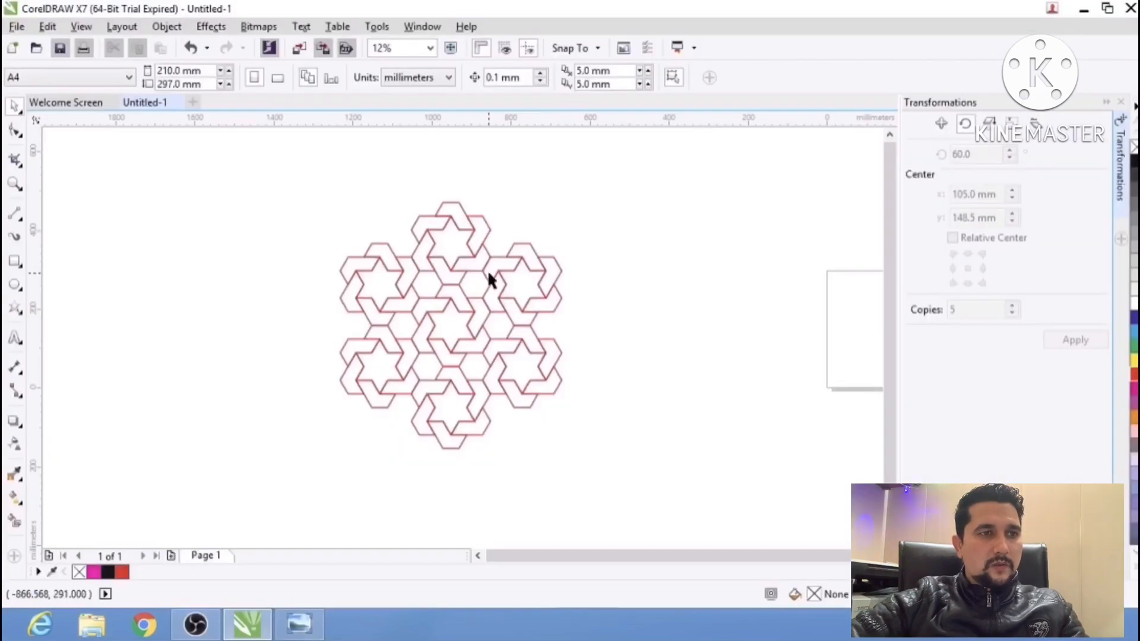
{"action": "left_click_drag", "start_coordinate": [514, 271], "coordinate": [557, 267]}
{"action": "left_click", "coordinate": [14, 186]}
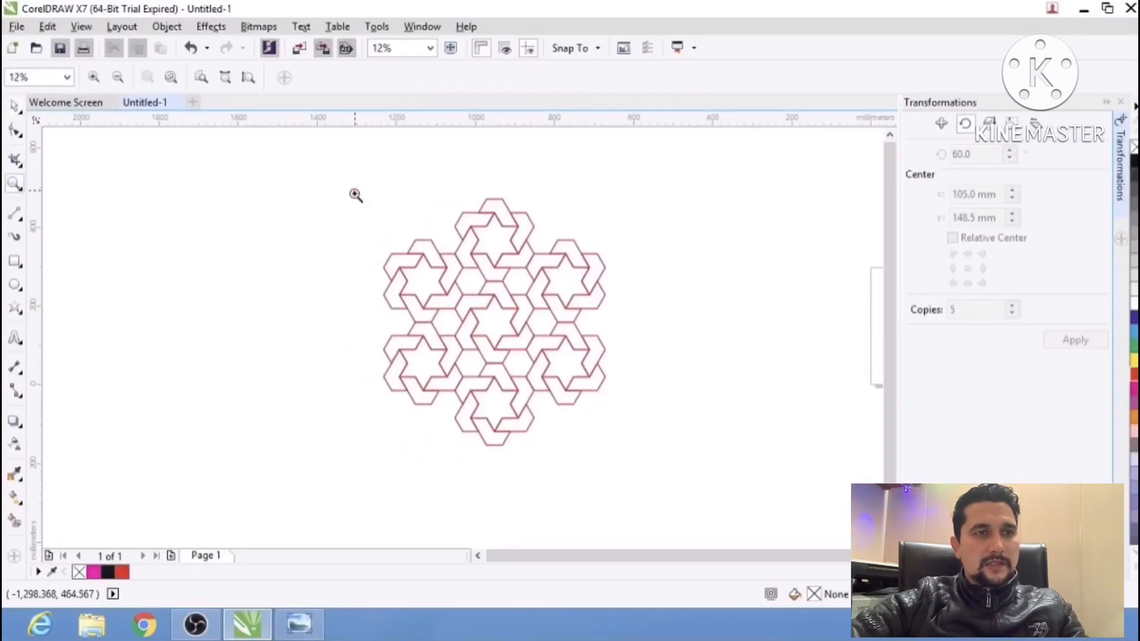